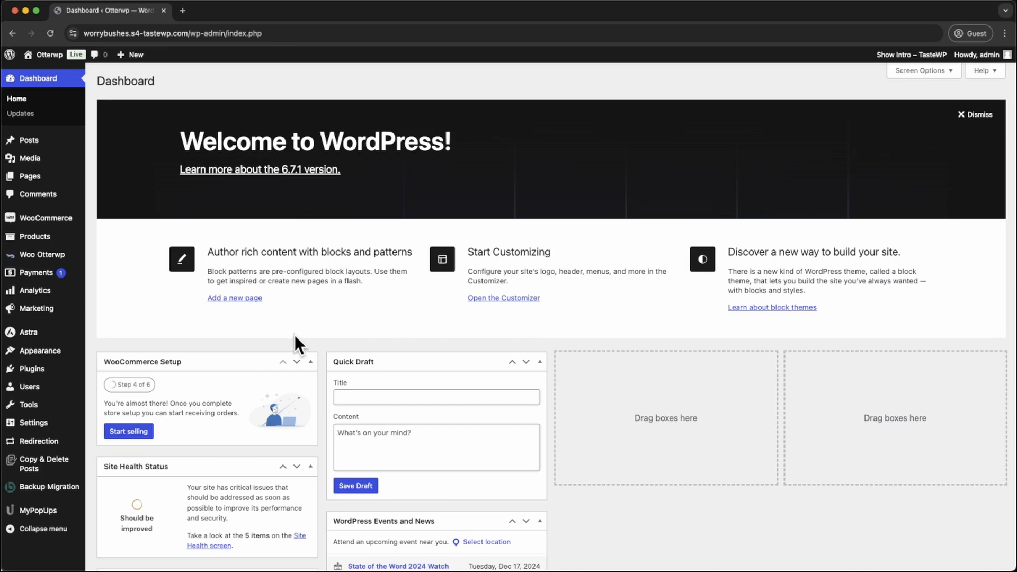
# - Open the Woo Otterwp email templates list and review which feature types the sample templates cover
pyautogui.click(54, 257)
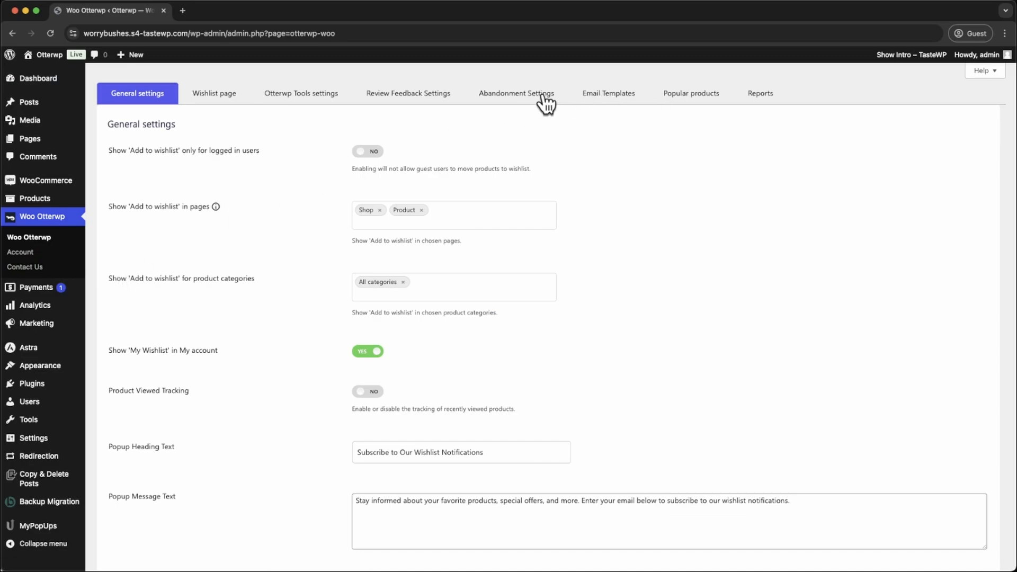
pyautogui.click(610, 100)
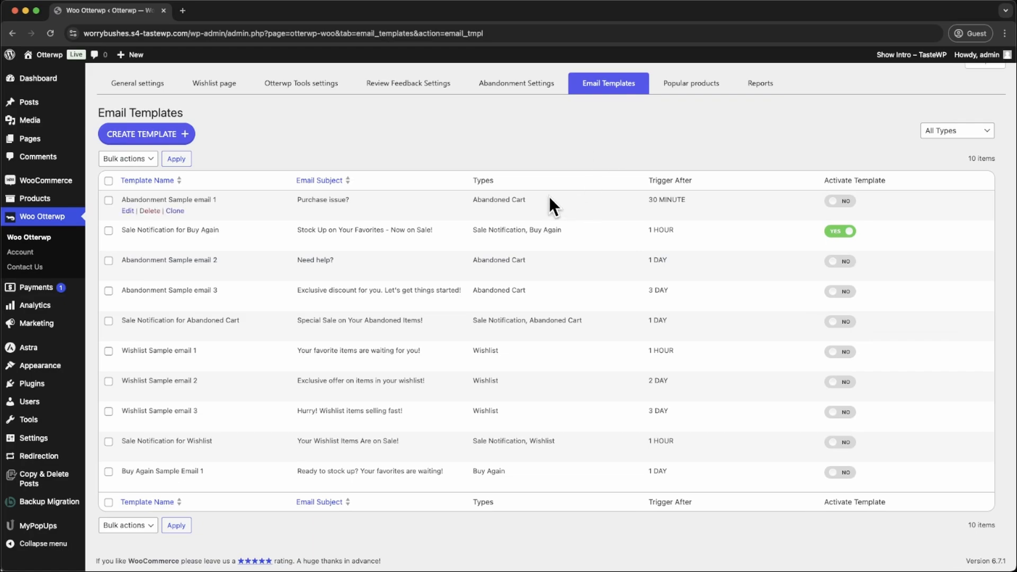
pyautogui.moveTo(550, 199); pyautogui.dragTo(467, 199)
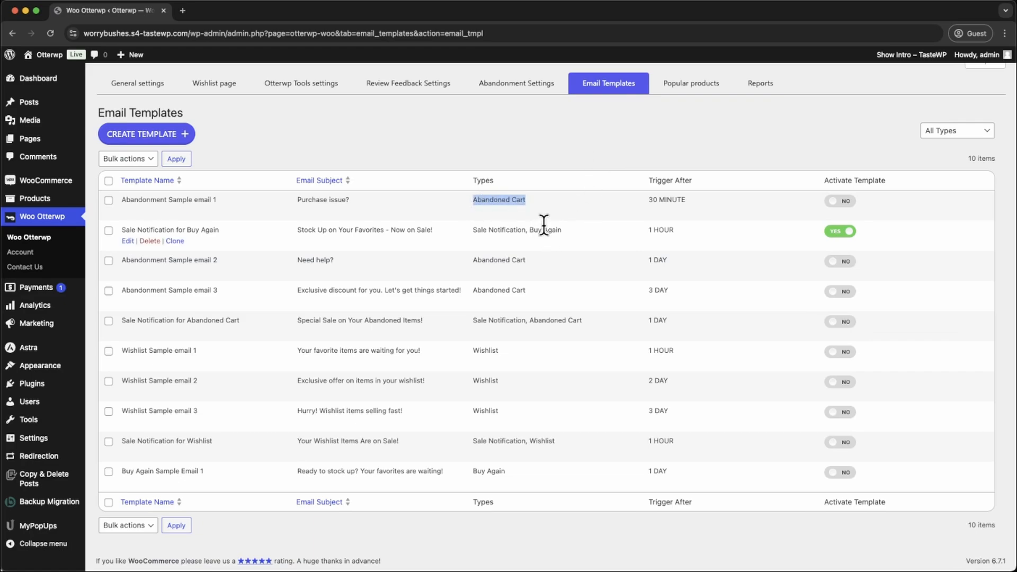
pyautogui.moveTo(472, 230); pyautogui.dragTo(530, 231)
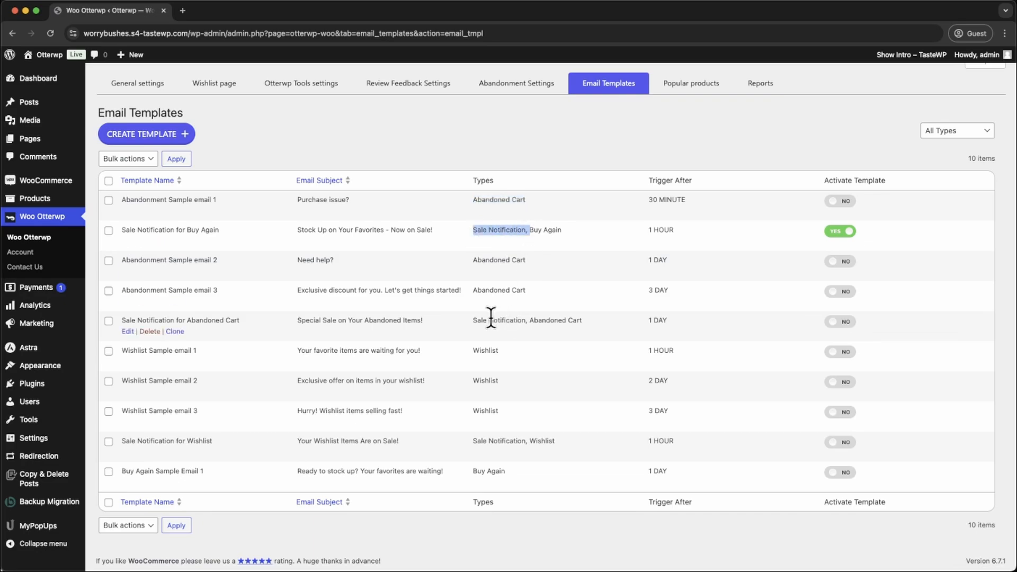
pyautogui.moveTo(473, 320); pyautogui.dragTo(593, 326)
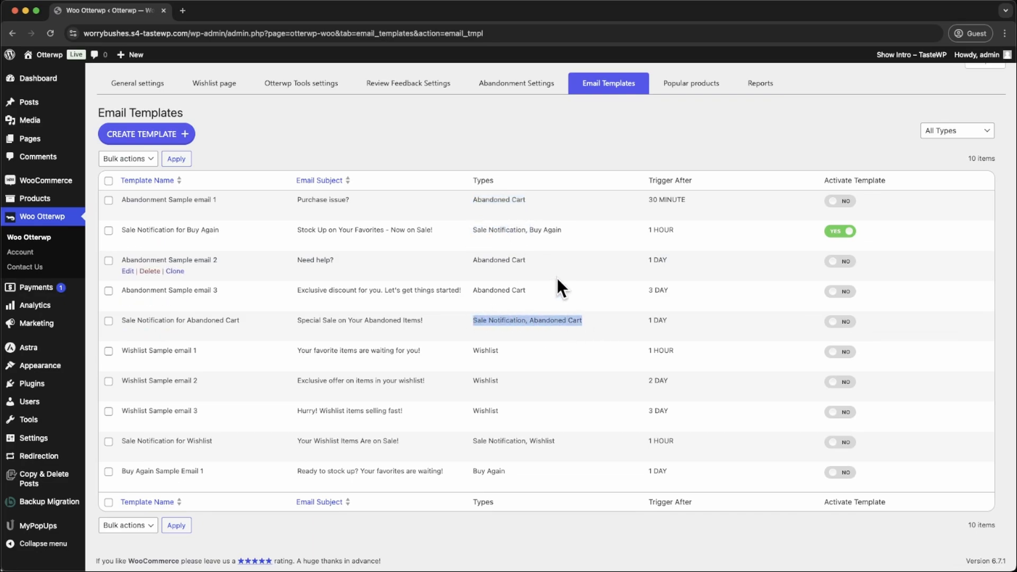
pyautogui.click(546, 316)
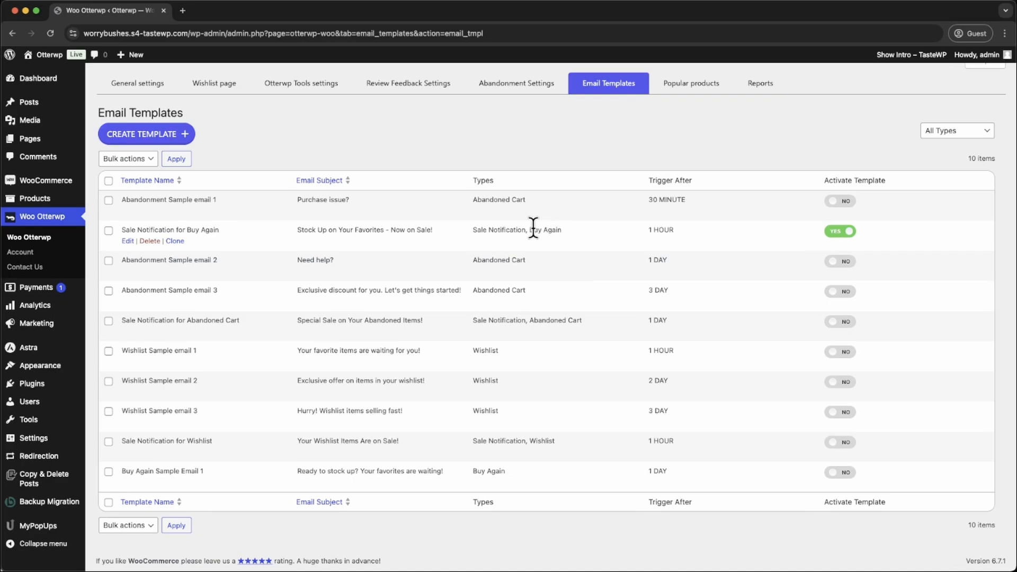
pyautogui.moveTo(529, 230); pyautogui.dragTo(560, 229)
pyautogui.moveTo(474, 230); pyautogui.dragTo(526, 230)
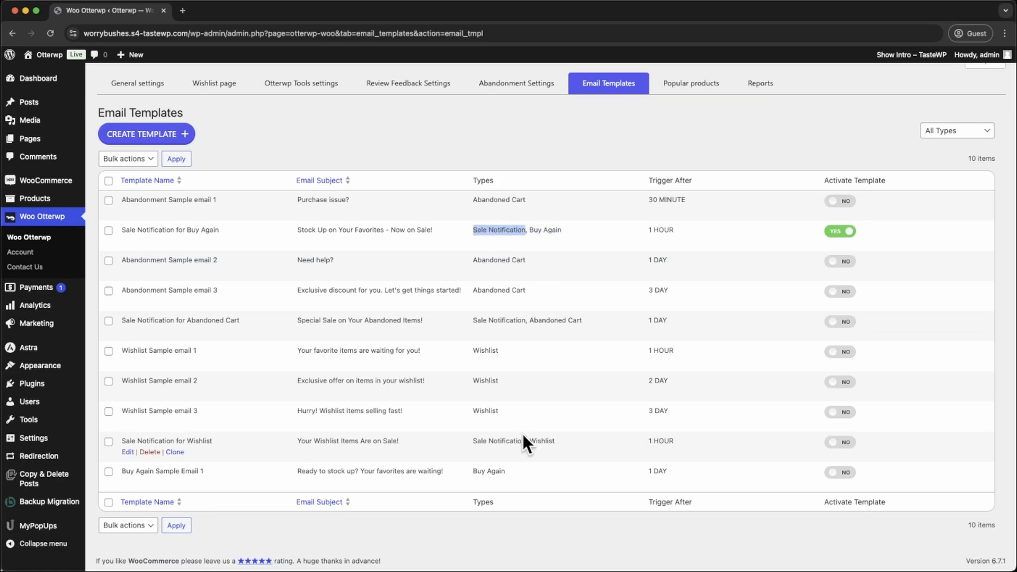
pyautogui.doubleClick(493, 350)
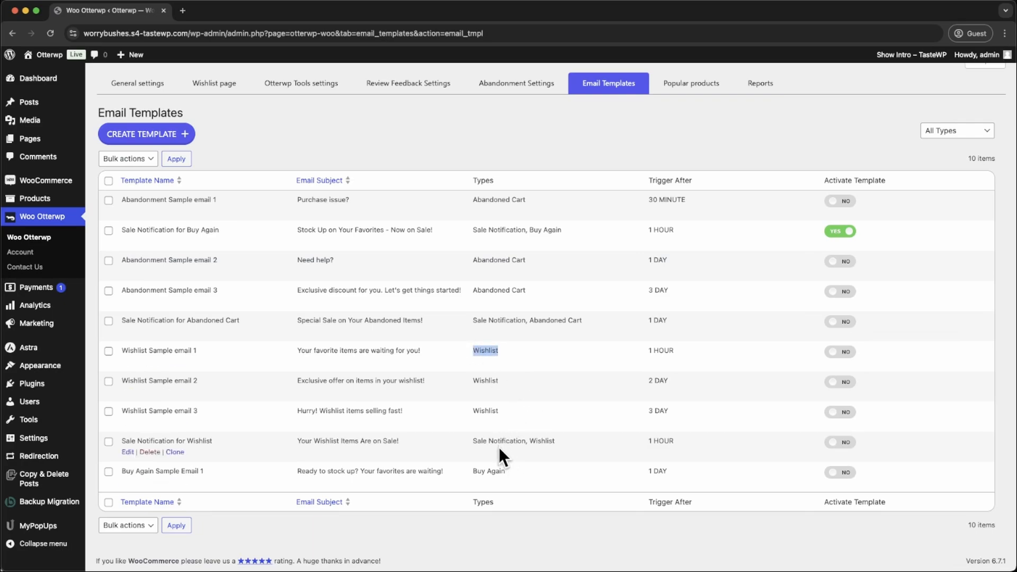
pyautogui.moveTo(472, 441); pyautogui.dragTo(529, 442)
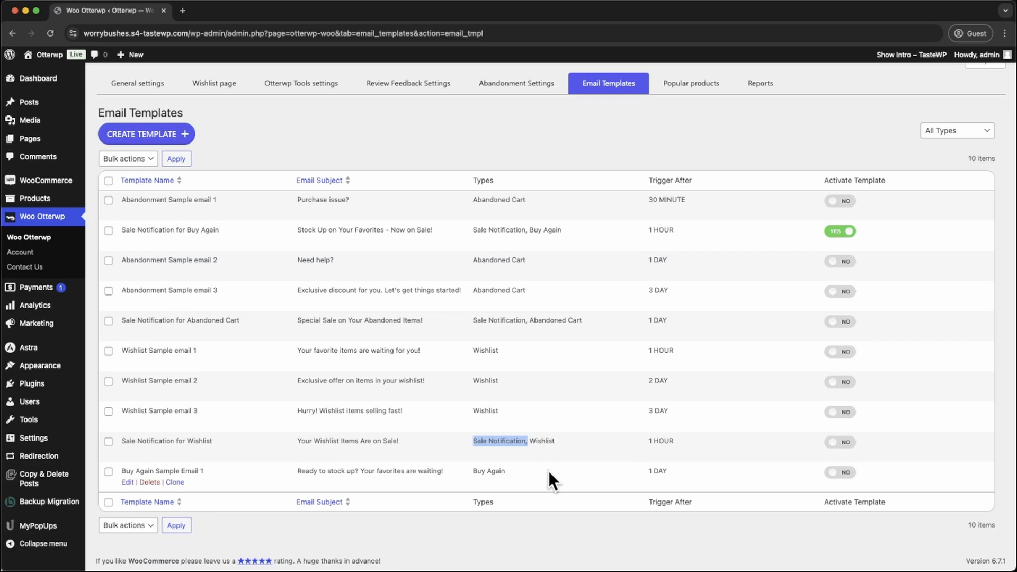
pyautogui.moveTo(526, 469); pyautogui.dragTo(489, 202)
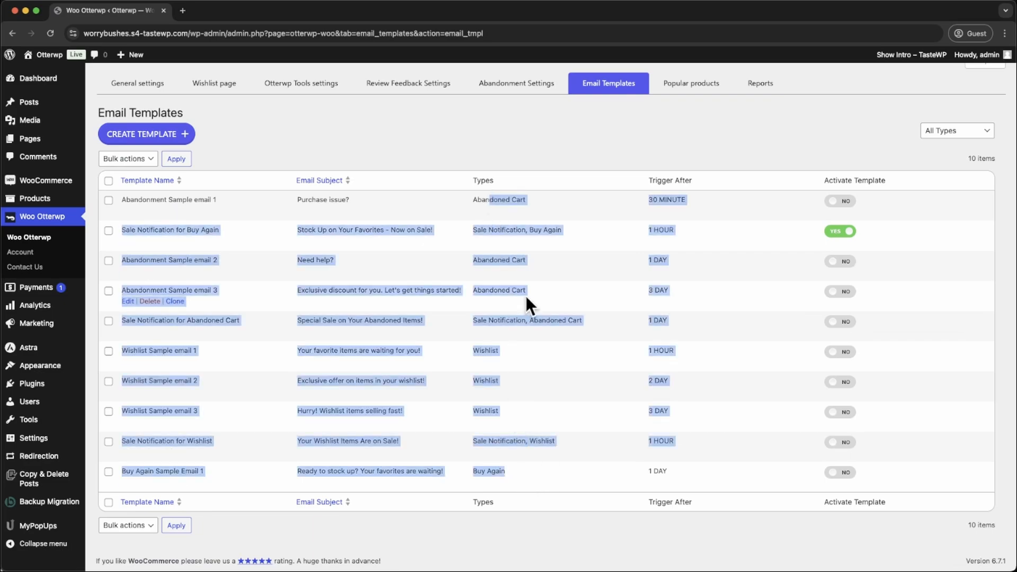
pyautogui.click(527, 300)
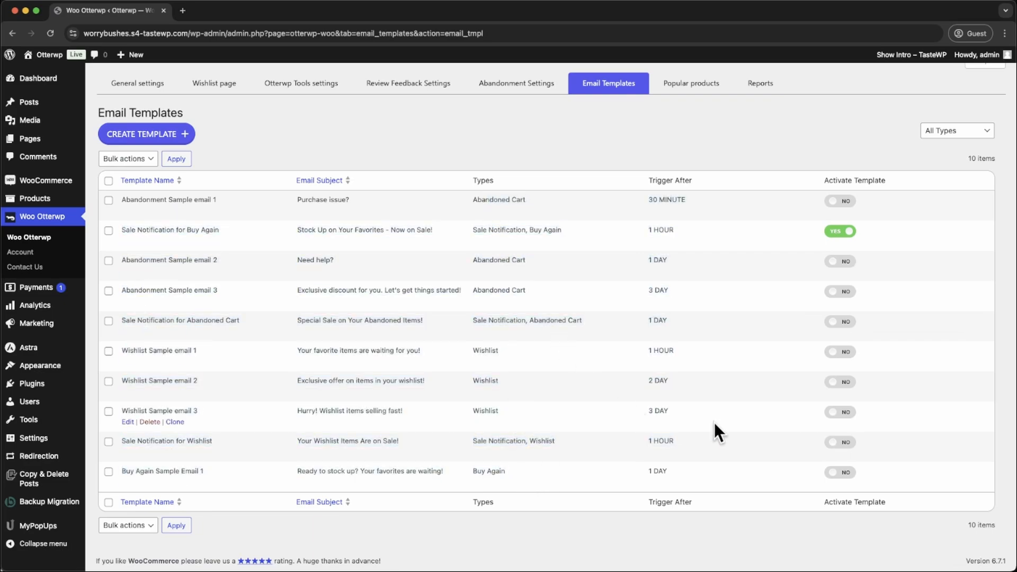
# - Activate the "Sale Notification for Wishlist" and "Sale Notification for Abandoned Cart" email templates
pyautogui.click(839, 448)
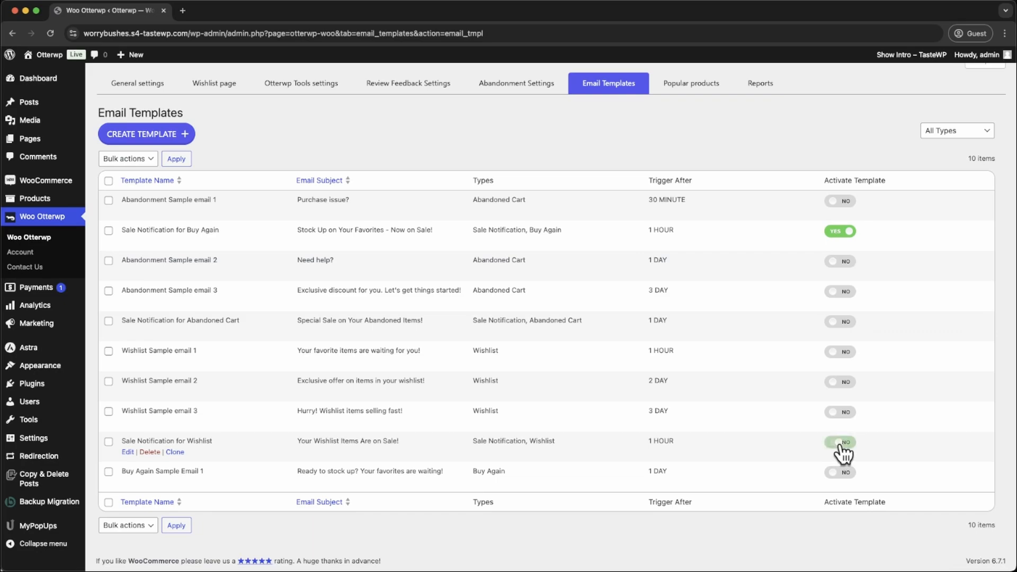
pyautogui.click(846, 323)
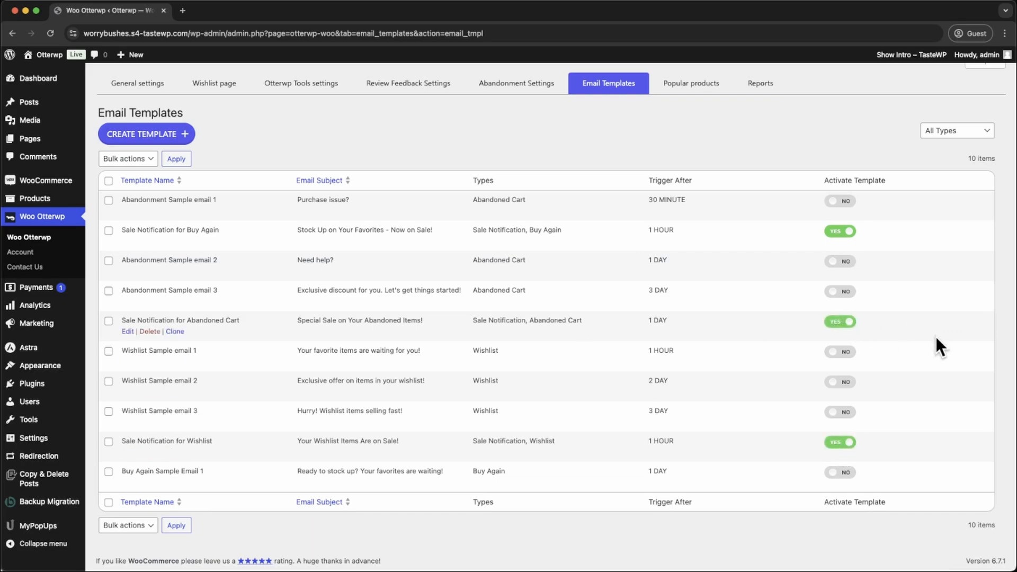
# - Create an email template named "Sale Notification for Wishlist 2" with the subject "Your Wishlist Items Are on Sale Hurry Before the Sale Ends!"
pyautogui.click(169, 137)
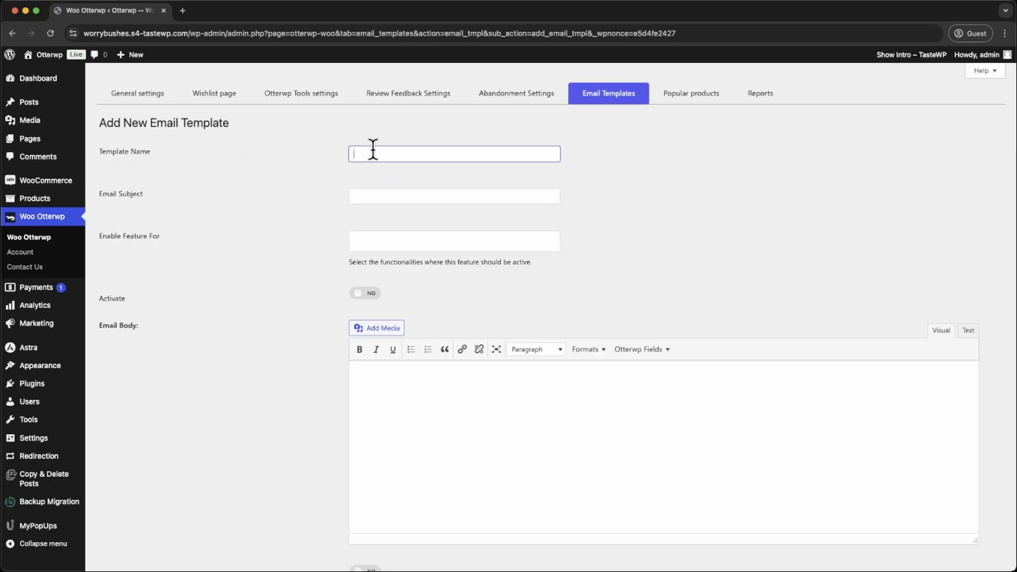
pyautogui.write('Sale Notification for Wishlist 2')
pyautogui.click(496, 197)
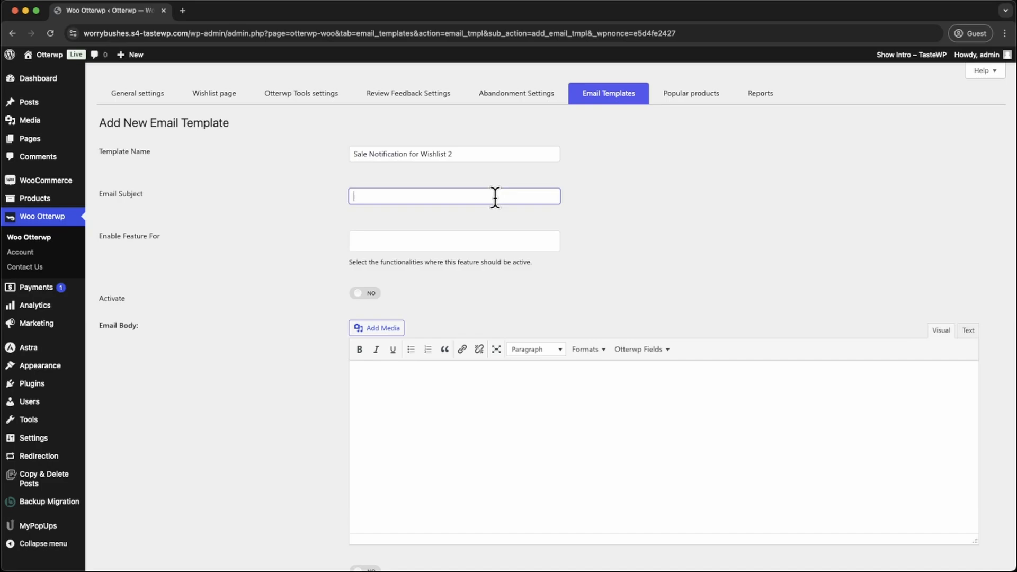
pyautogui.write('Your Wishlist Items Are on Sale Hurry Before the Sale Ends!')
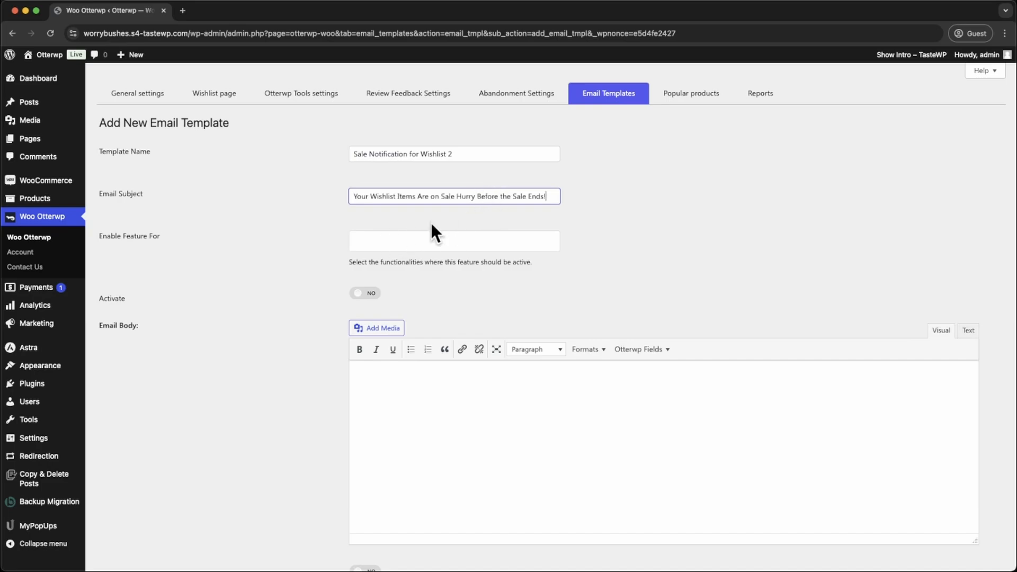
# - Enable the new template for the Wishlist and Sale Notication features, and set it to active
pyautogui.click(379, 242)
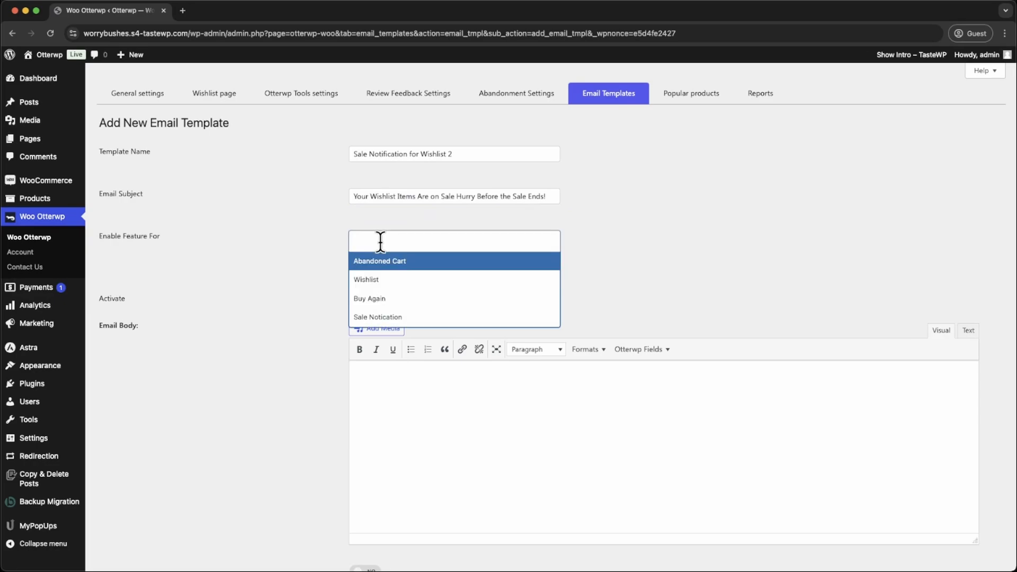
pyautogui.click(380, 281)
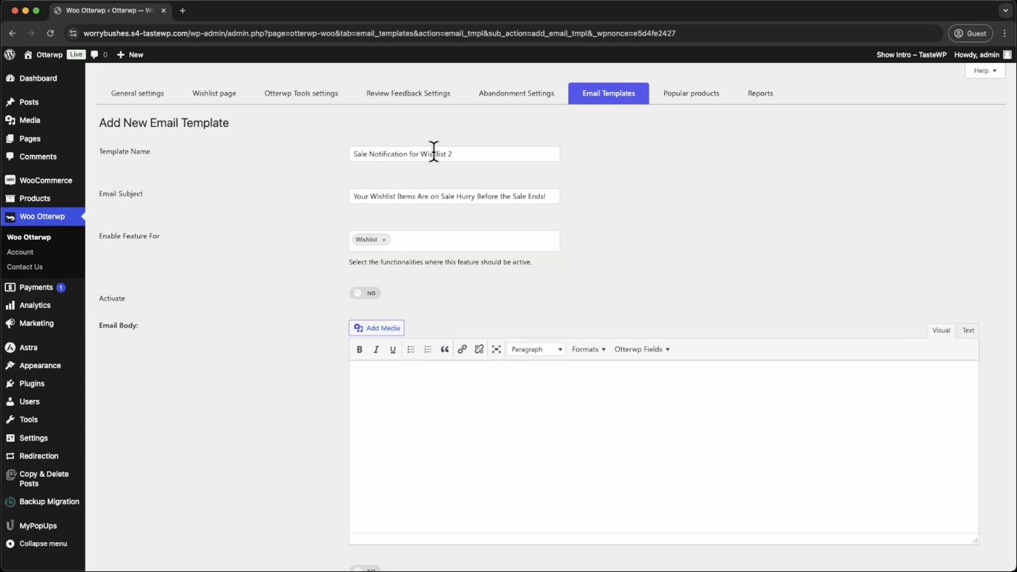
pyautogui.click(416, 239)
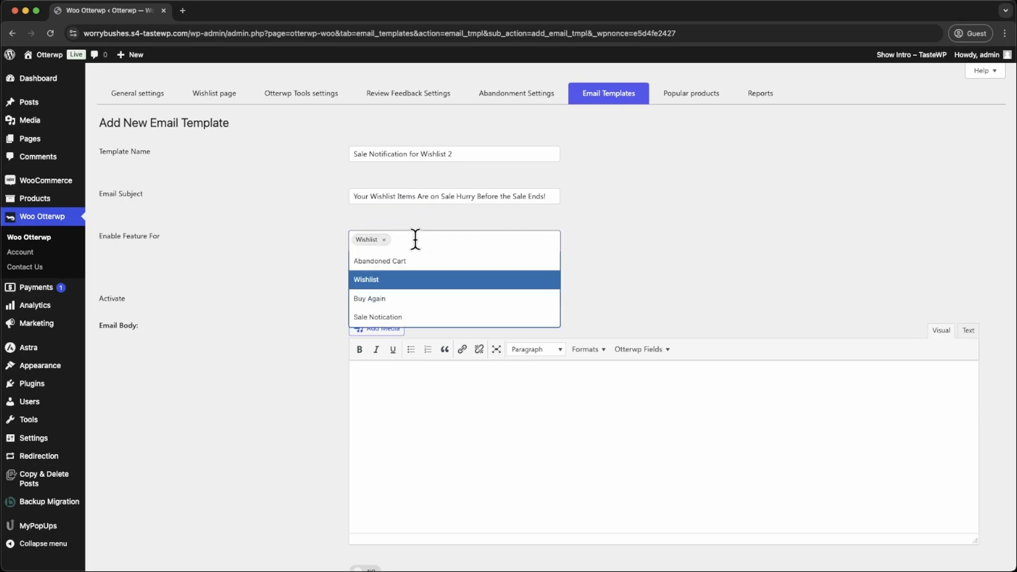
pyautogui.click(402, 316)
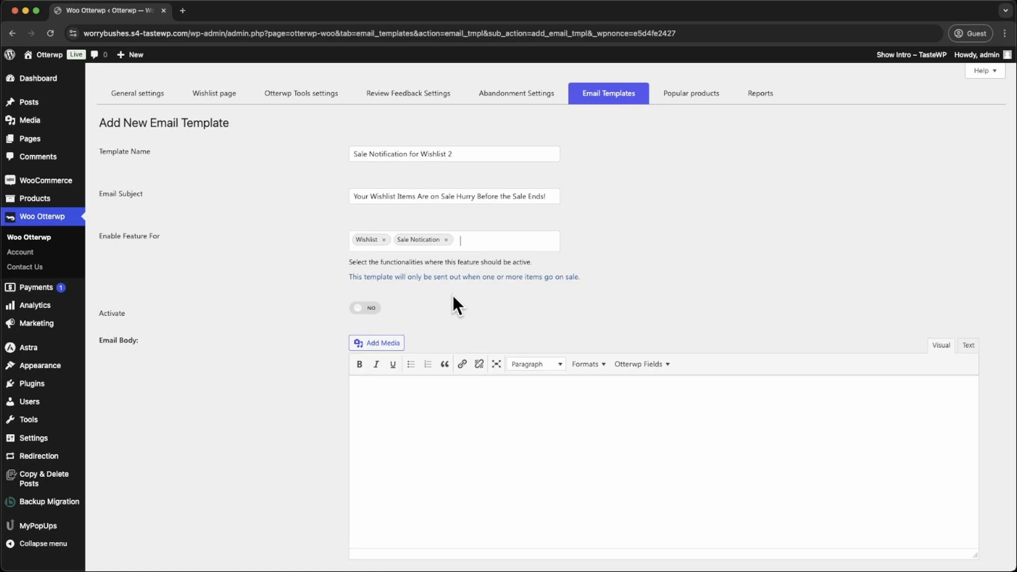
pyautogui.moveTo(585, 277); pyautogui.dragTo(354, 275)
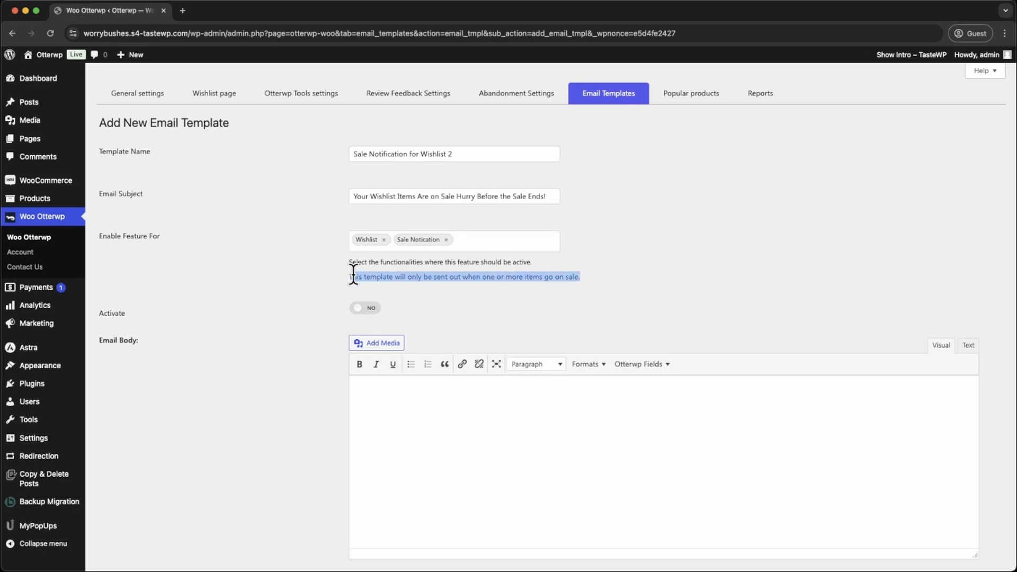
pyautogui.click(313, 280)
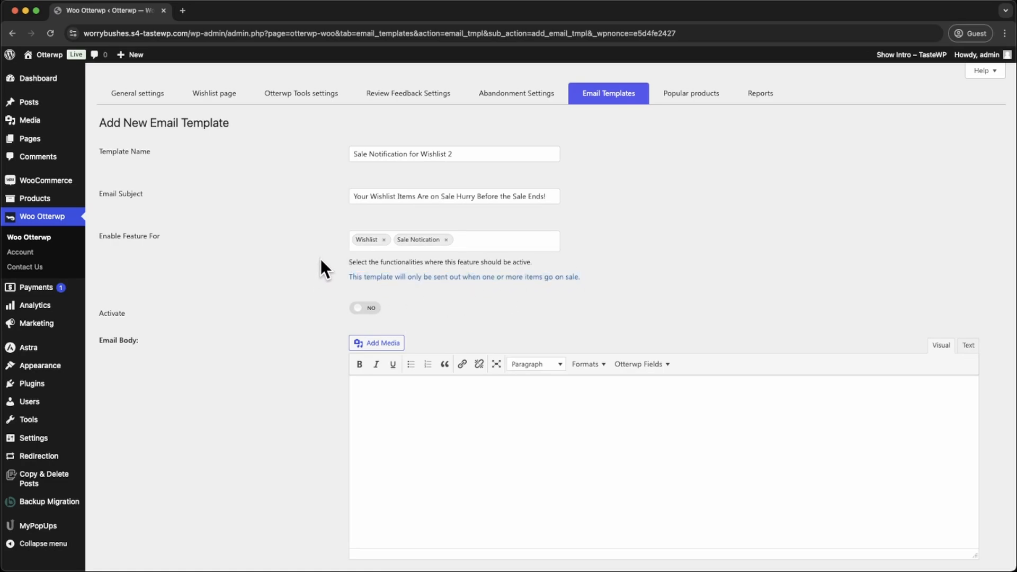
pyautogui.scroll(-2, 331, 278)
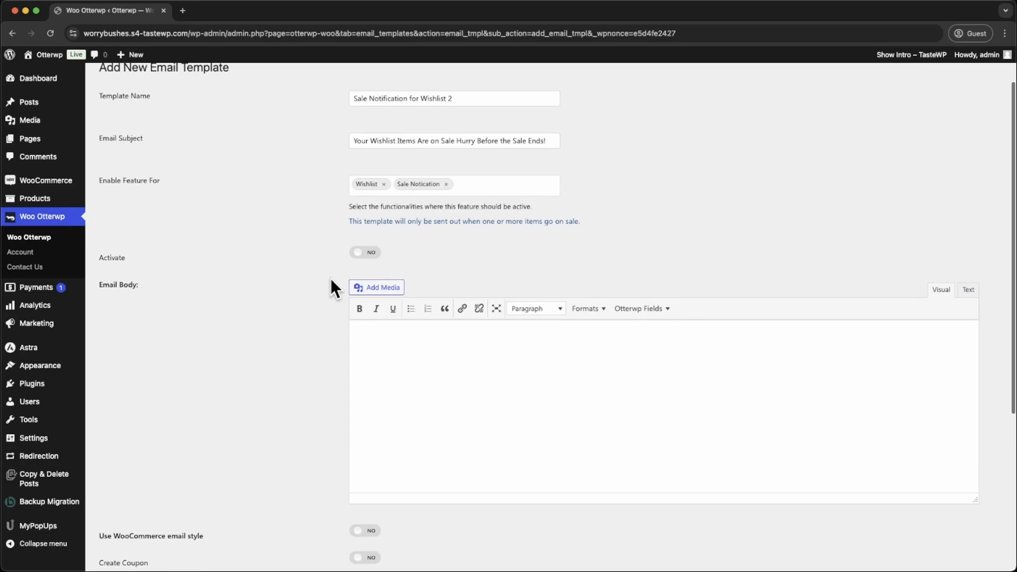
pyautogui.click(373, 245)
# - Write "HI {{customer.fullname}}!" using the Customer Full Name field, then "Your wishlist items are now on sale! Don't miss out on these special offers."
pyautogui.scroll(-1, 278, 307)
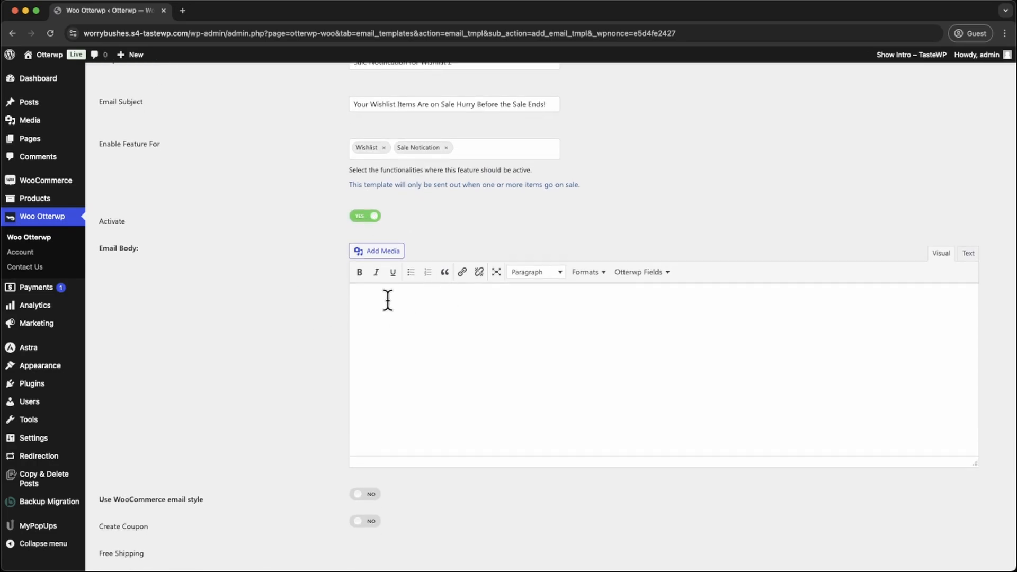
pyautogui.write('HI')
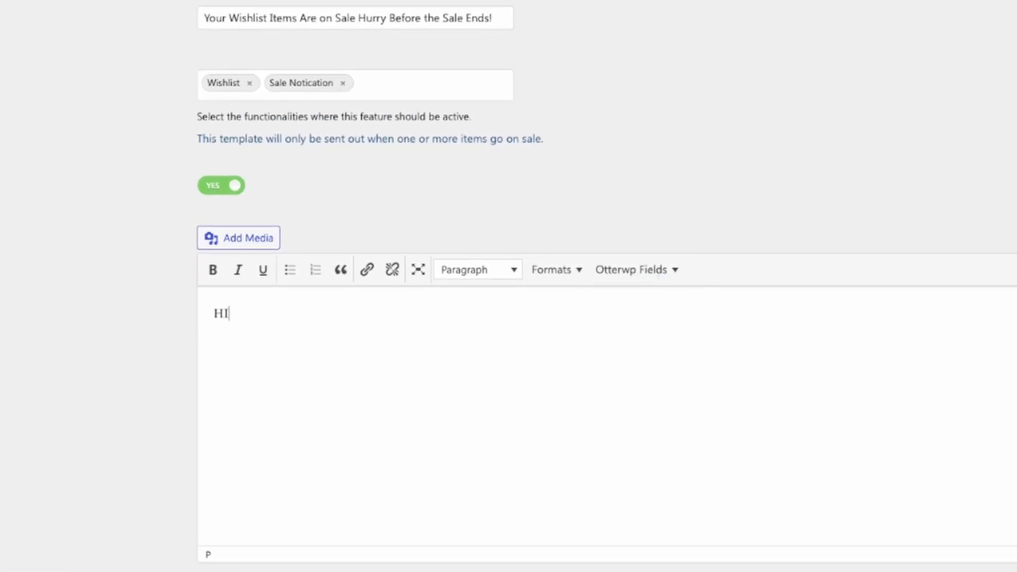
pyautogui.click(657, 273)
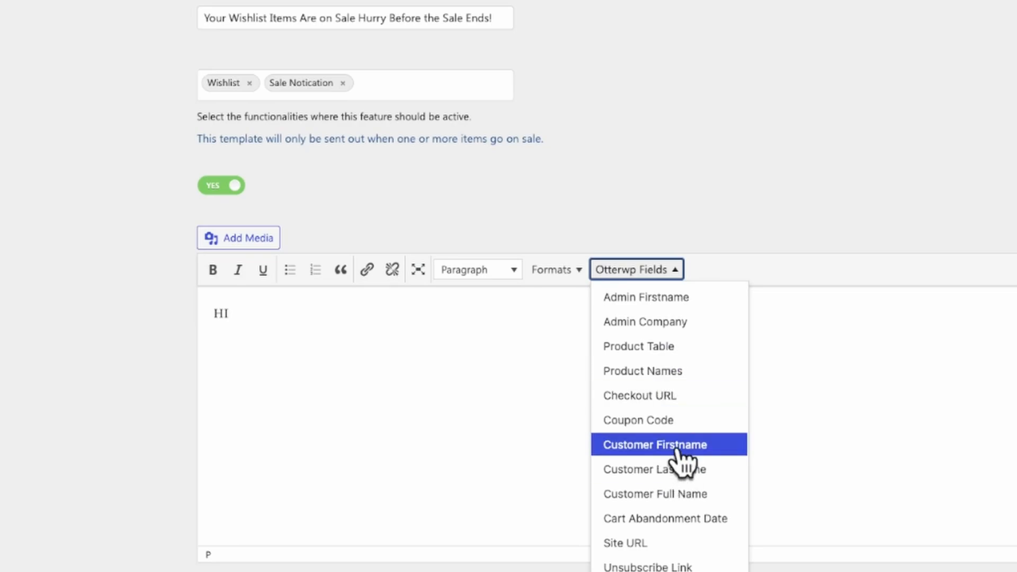
pyautogui.click(662, 495)
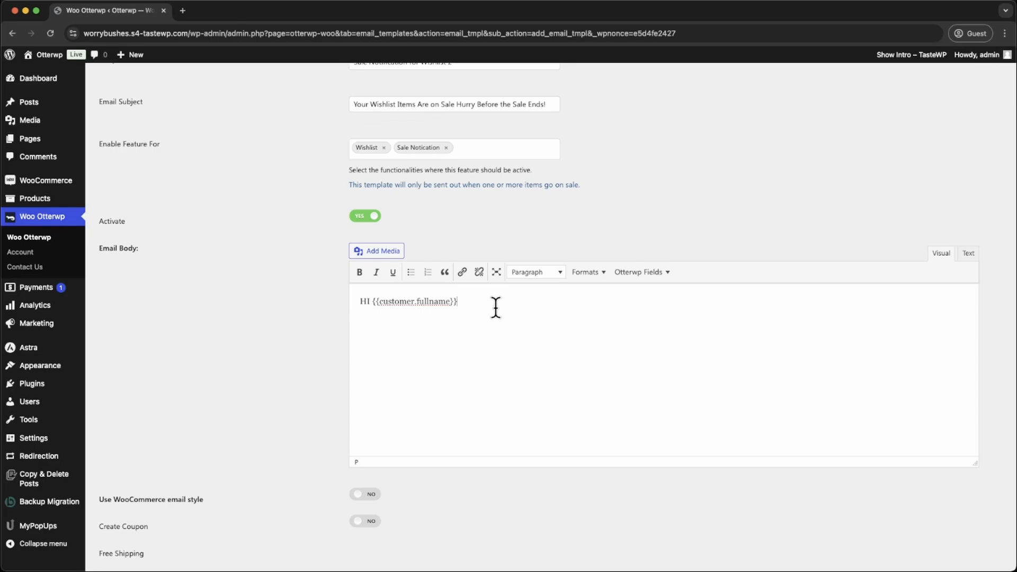
pyautogui.write('!')
pyautogui.press('Return')
pyautogui.write("Your wishlist items are now on sale! Don't miss out on these special offers.")
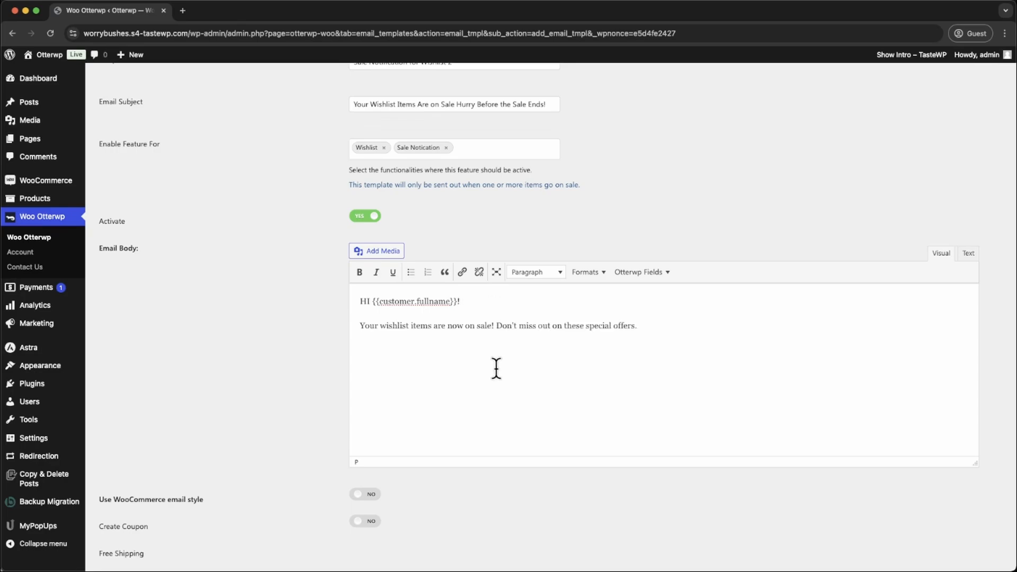
# - Insert the Sale Product Table field below the special offers sentence in the email body and remove the extra blank line
pyautogui.press('Return')
pyautogui.press('Return')
pyautogui.click(664, 272)
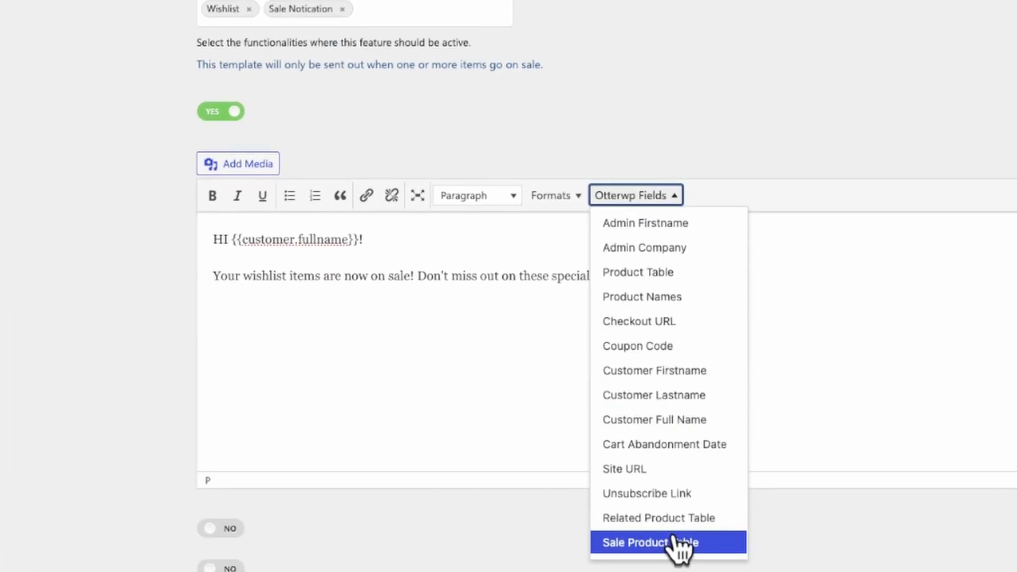
pyautogui.click(674, 542)
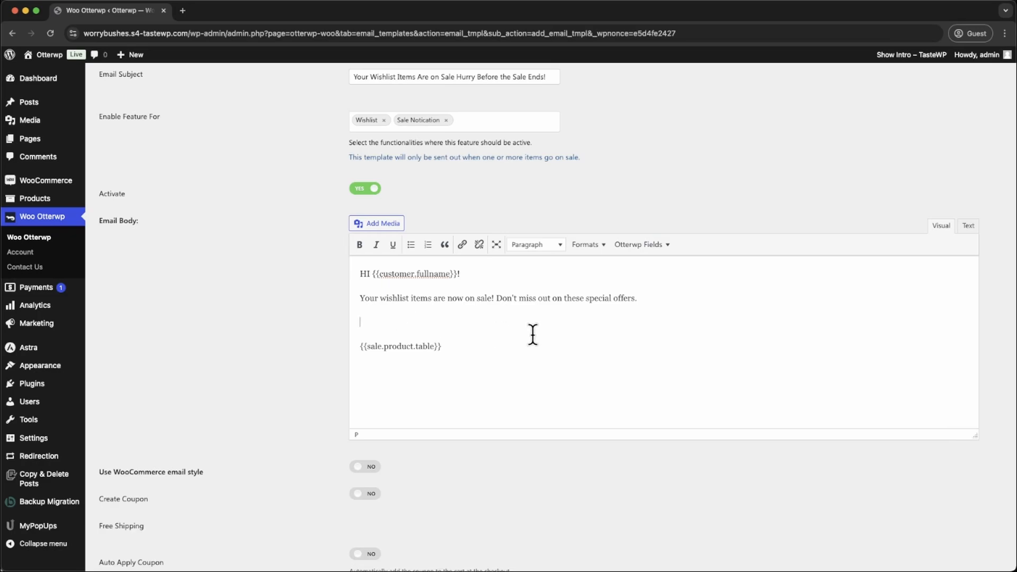
pyautogui.press('BackSpace')
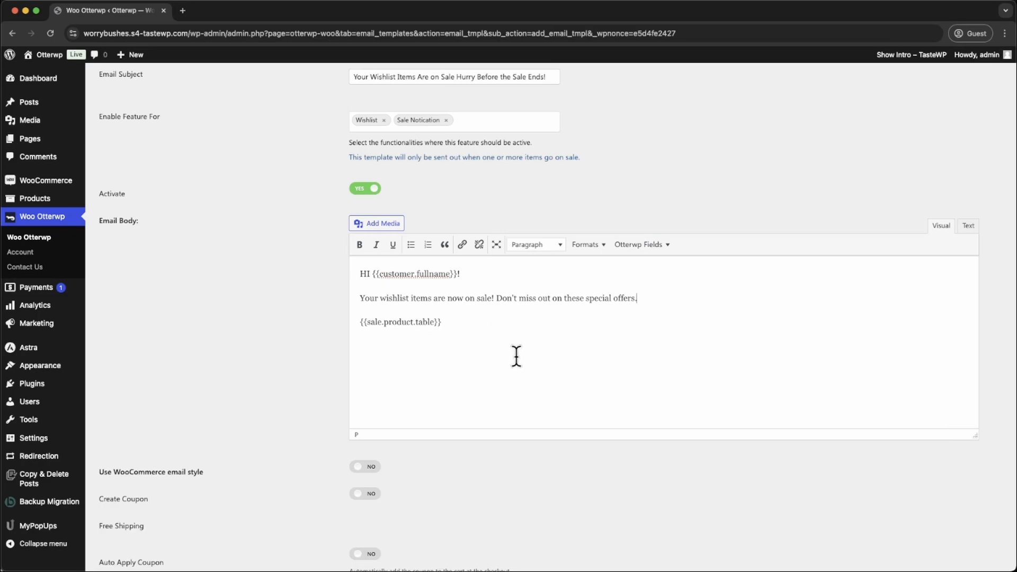
pyautogui.scroll(1, 514, 359)
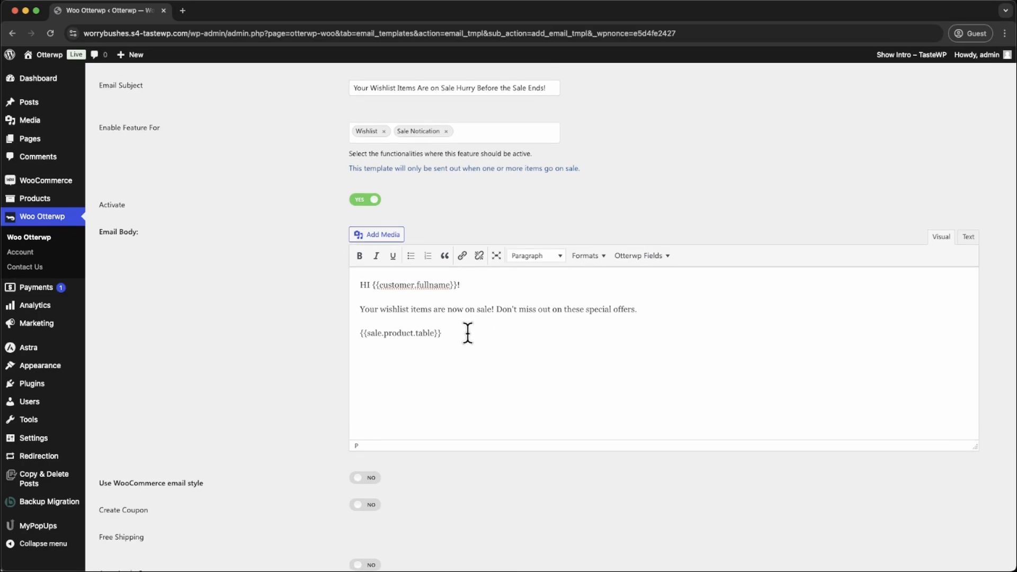
pyautogui.moveTo(463, 332); pyautogui.dragTo(354, 331)
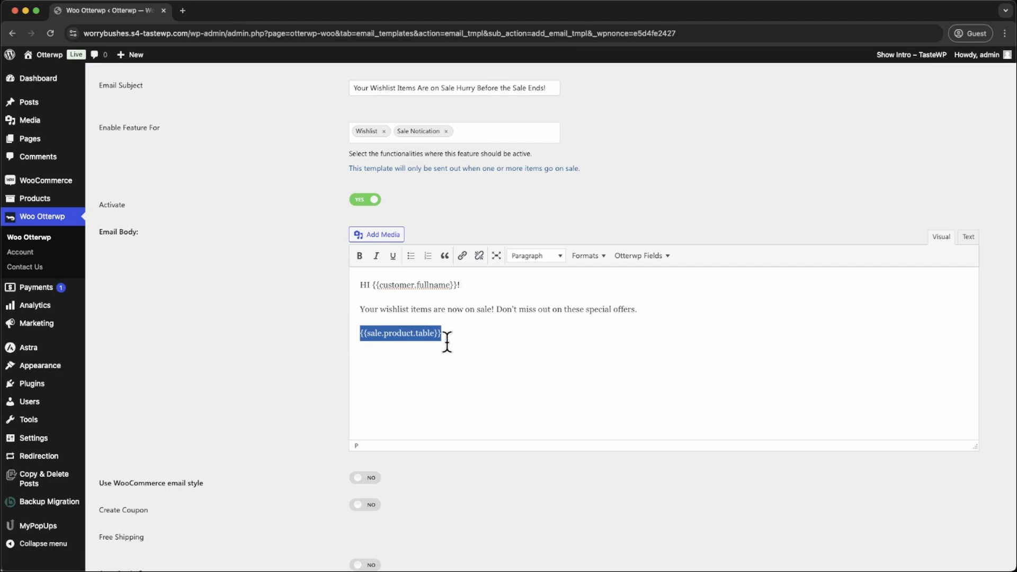
pyautogui.click(472, 335)
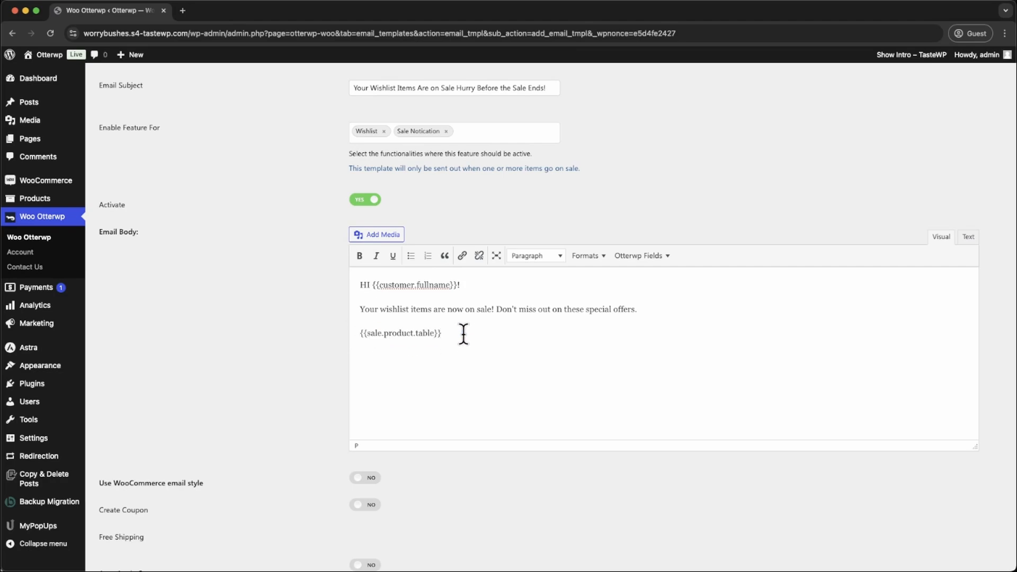
pyautogui.moveTo(463, 334); pyautogui.dragTo(356, 334)
pyautogui.click(431, 358)
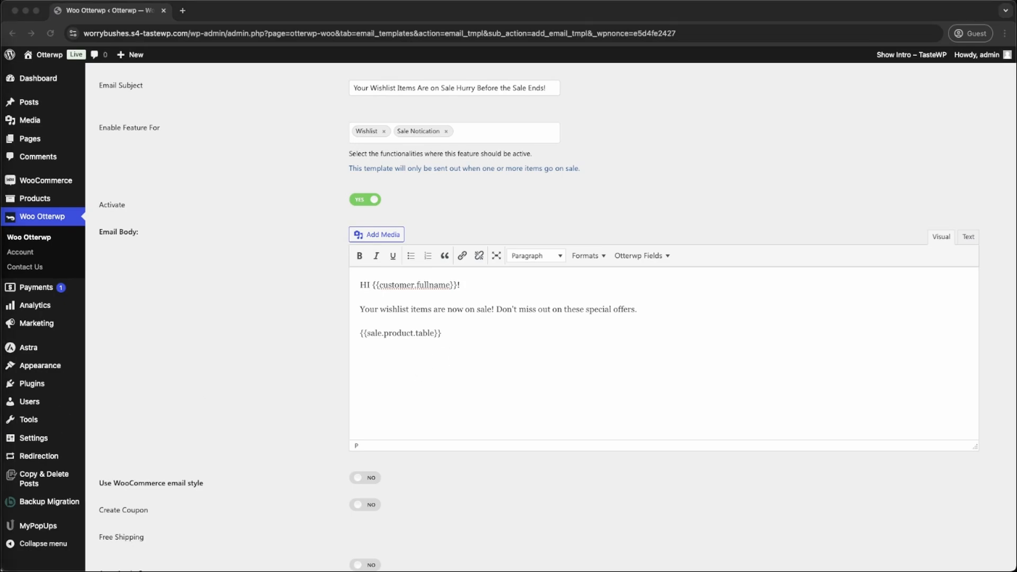
# - Add the closing lines "Grab your favorites before they sell out!" and "Kind regards," below the sale product table in the email body
pyautogui.click(423, 367)
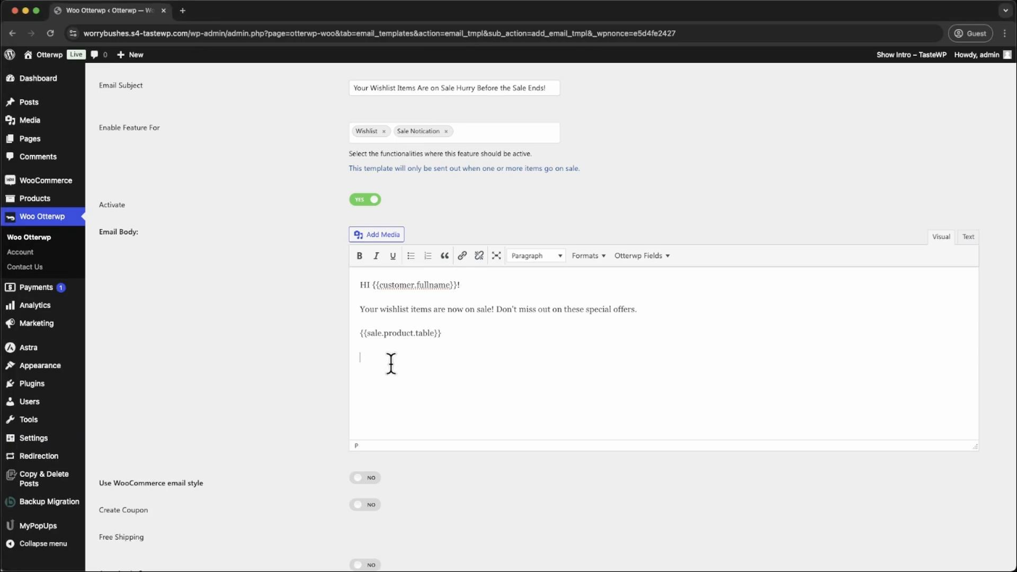
pyautogui.write('Grab your favorites before they sell out!')
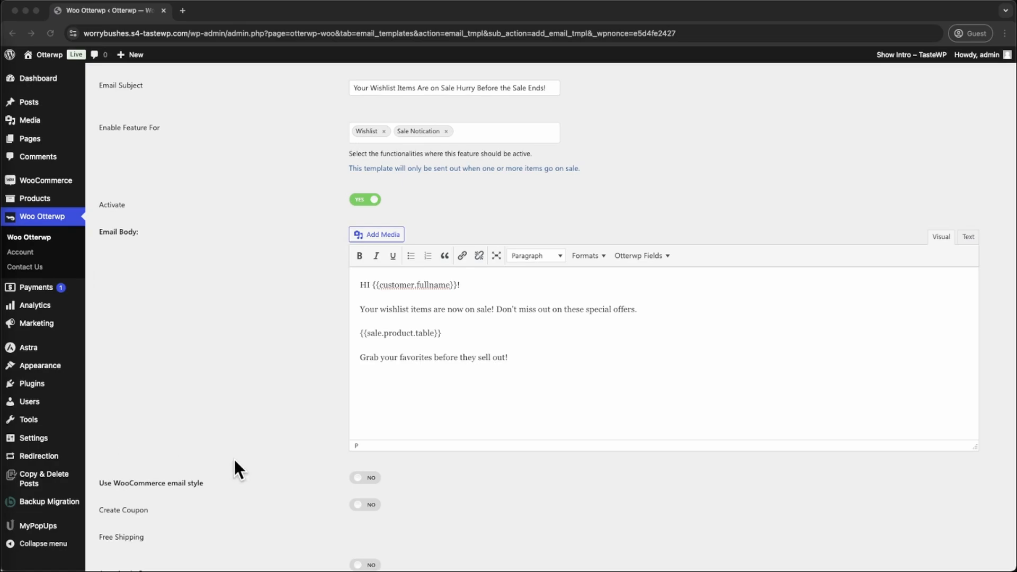
pyautogui.click(370, 386)
pyautogui.write('Kind regards,')
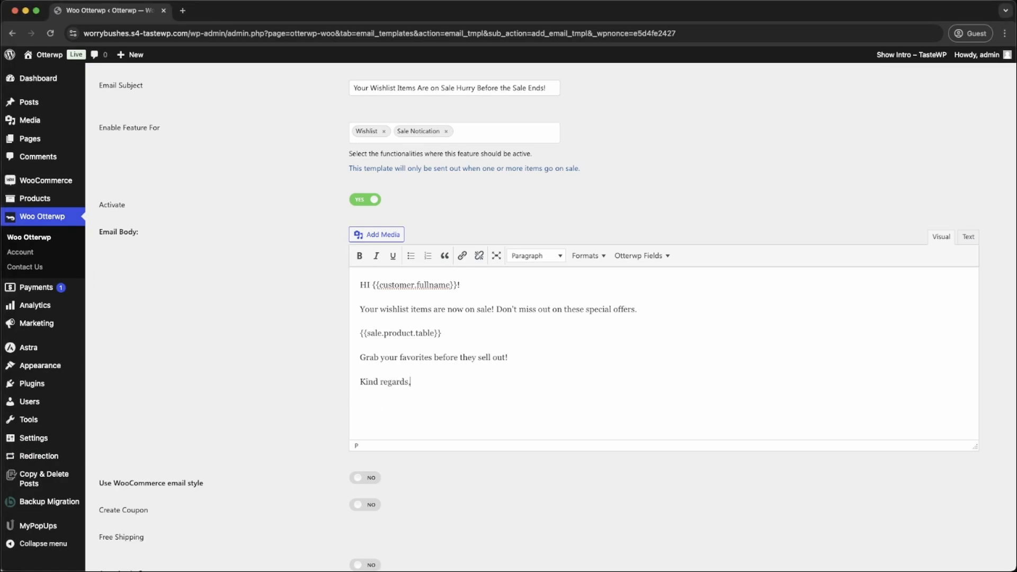
# - Insert the Admin Firstname and Admin Company fields as the signature below "Kind regards,"
pyautogui.click(651, 258)
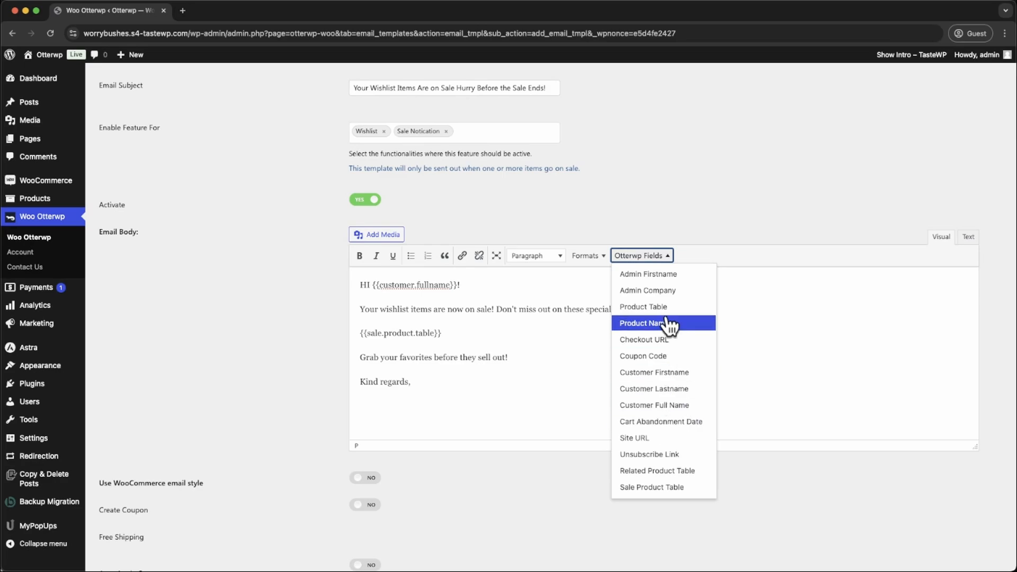
pyautogui.click(669, 274)
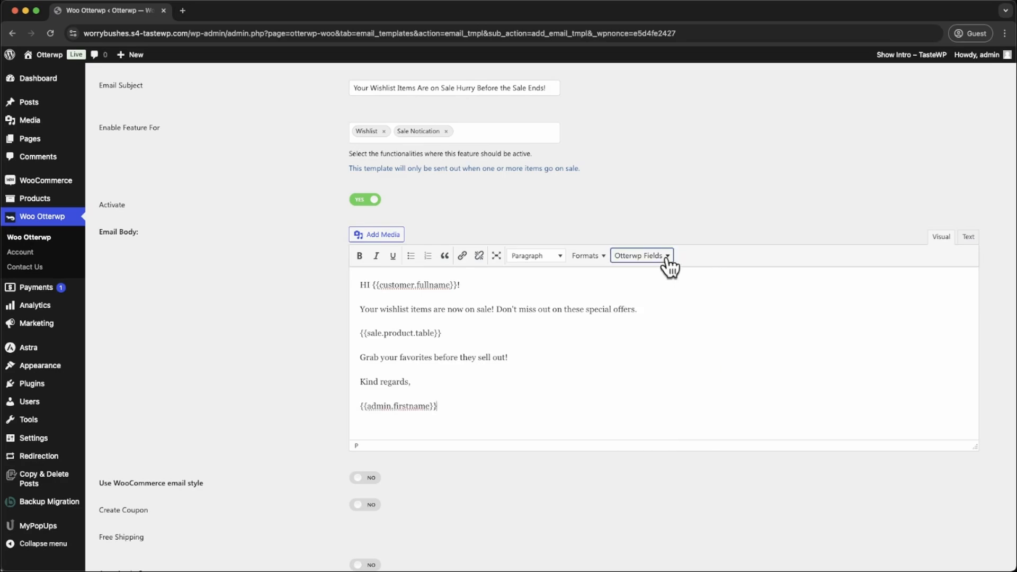
pyautogui.click(669, 258)
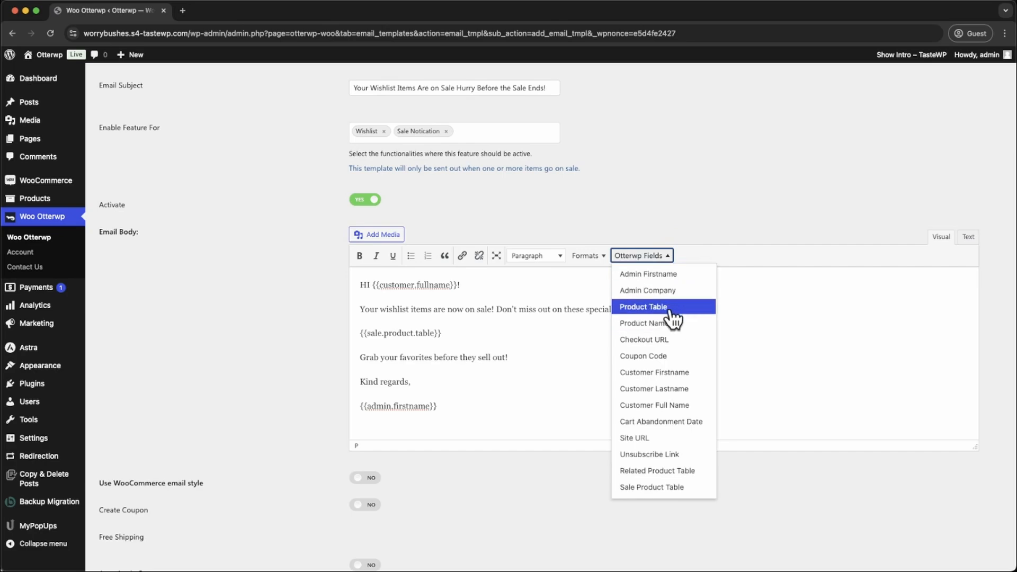
pyautogui.click(678, 291)
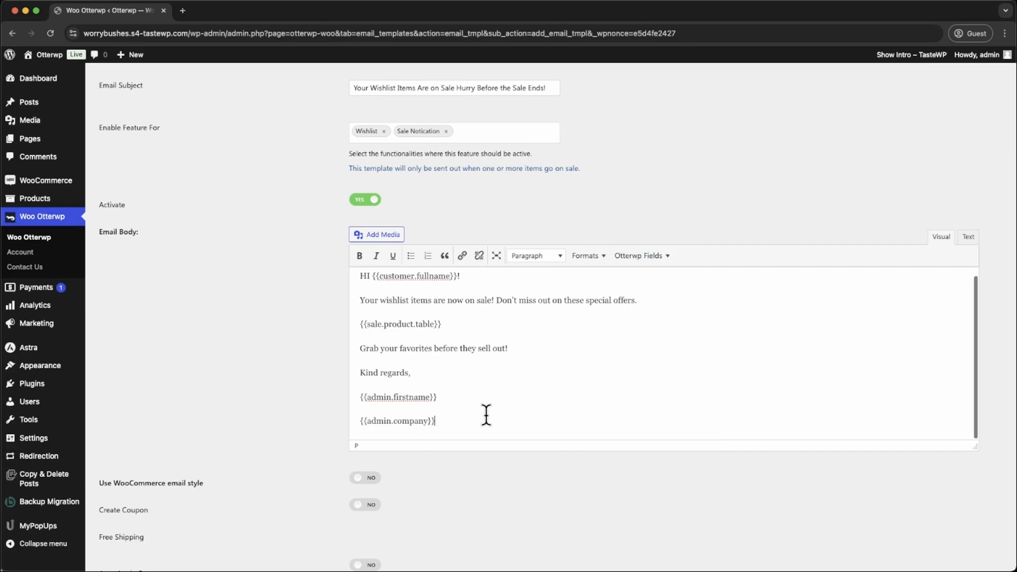
# - Insert the Unsubscribe Link field on a new line below the admin company field
pyautogui.press('Return')
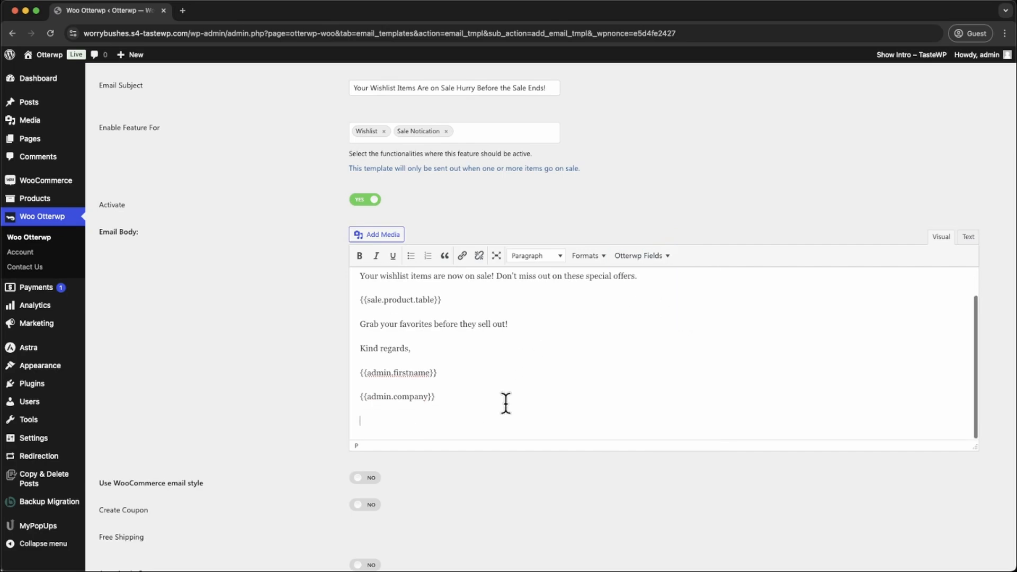
pyautogui.click(667, 259)
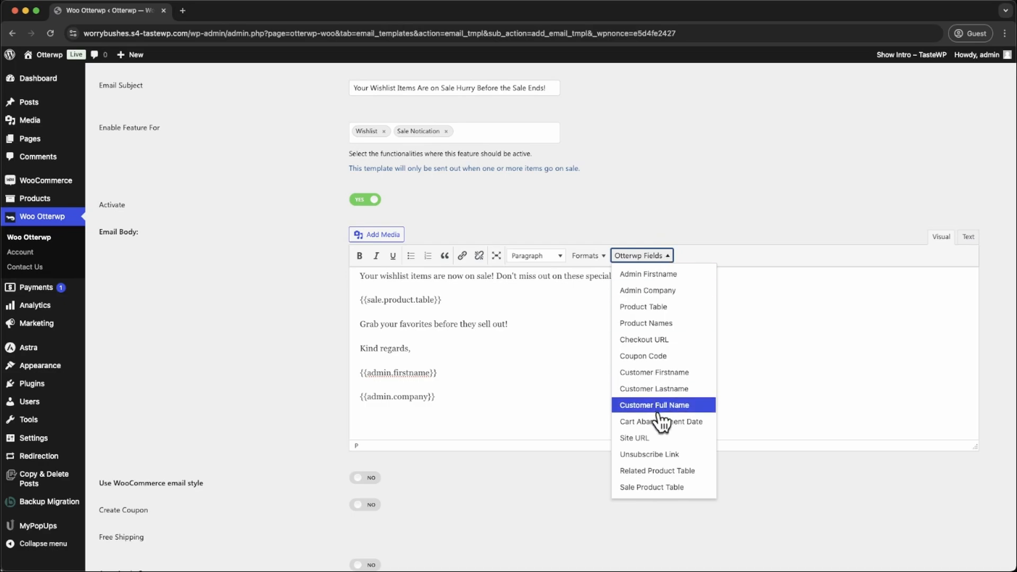
pyautogui.scroll(-3, 662, 422)
pyautogui.click(666, 358)
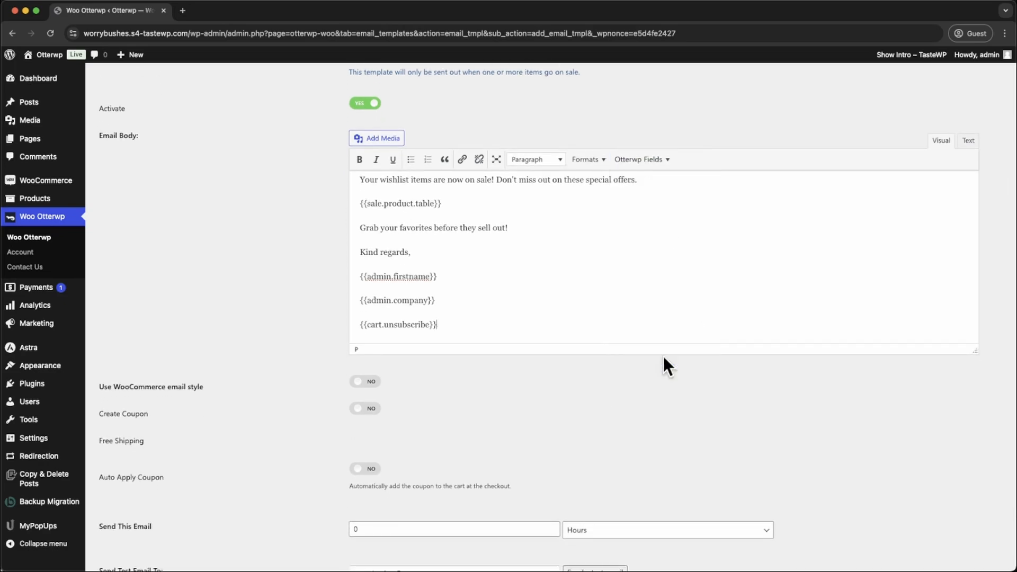
# - Review the complete email body and the list of available Otterwp fields
pyautogui.scroll(3, 579, 311)
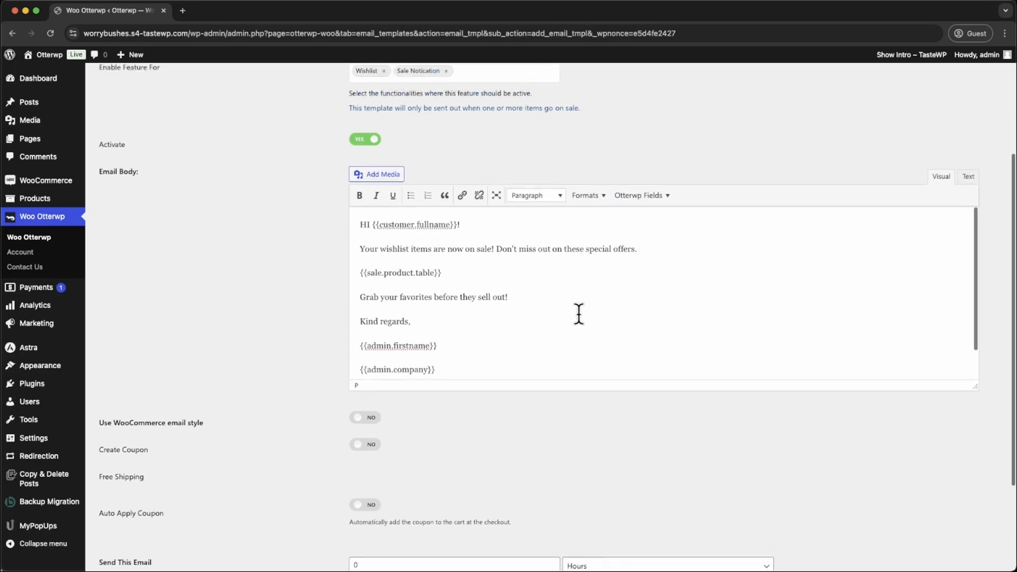
pyautogui.scroll(-3, 579, 314)
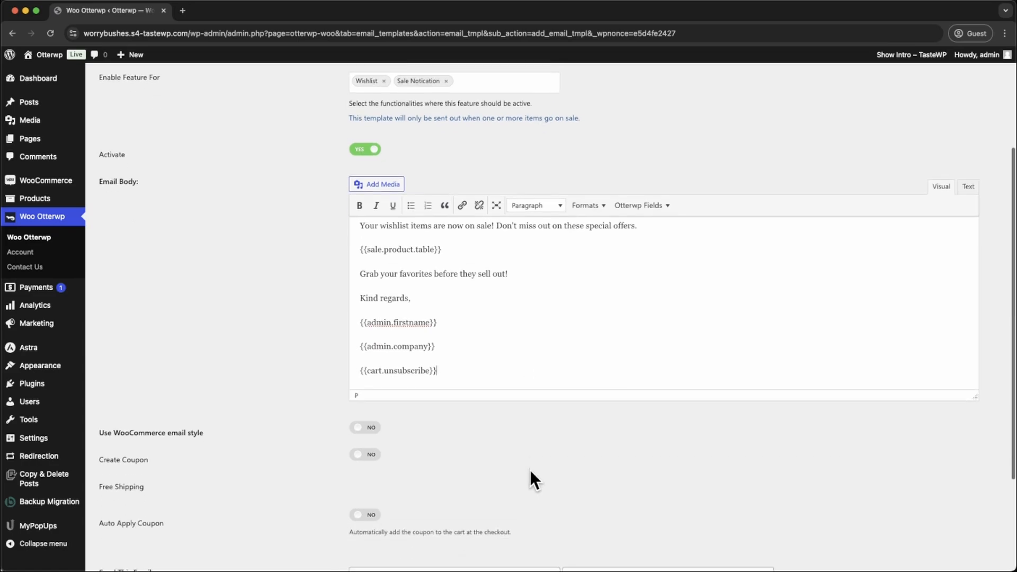
pyautogui.scroll(-3, 562, 413)
pyautogui.scroll(1, 512, 225)
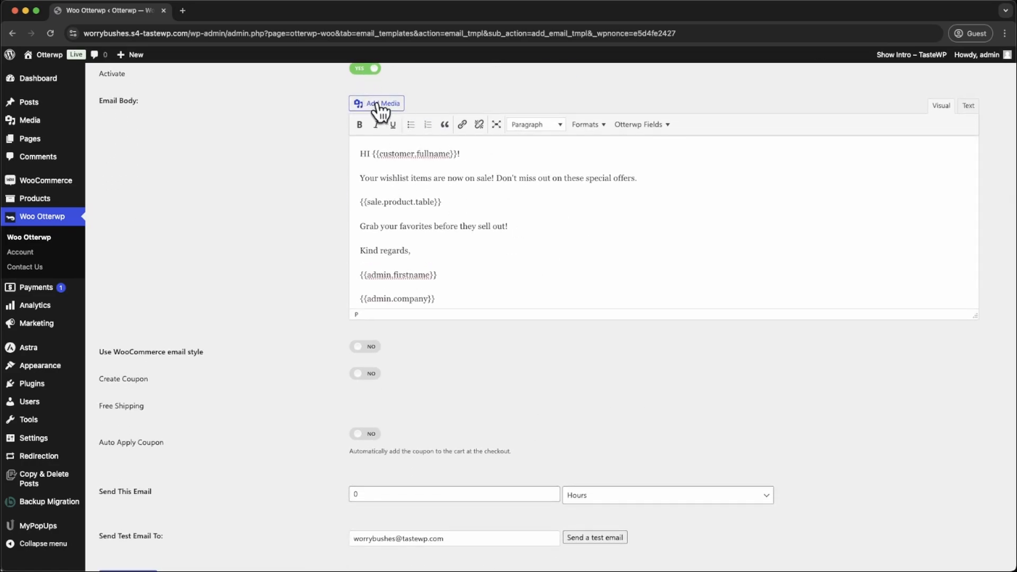
pyautogui.click(655, 128)
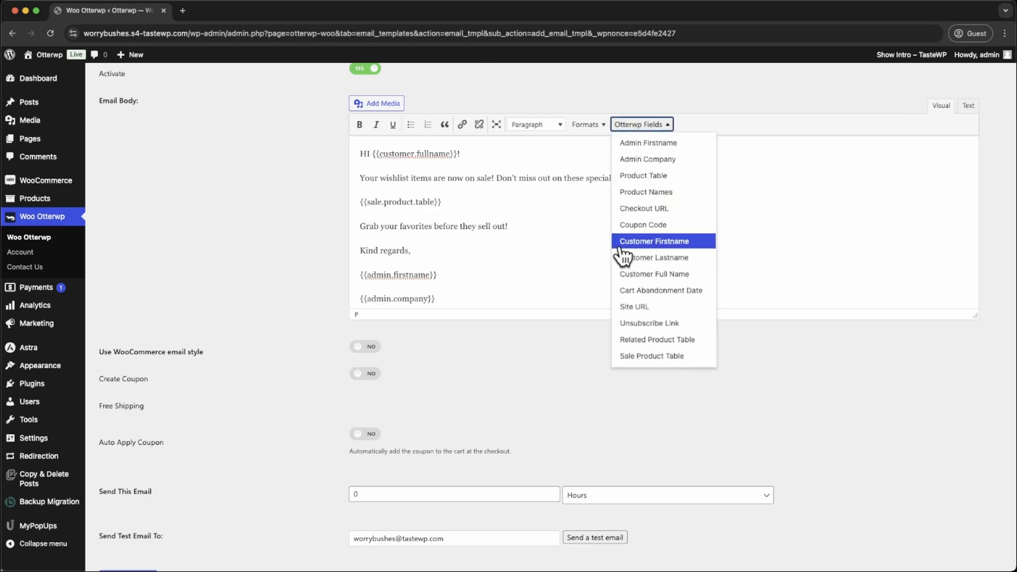
pyautogui.click(465, 369)
# - Turn on the WooCommerce email style for the template
pyautogui.scroll(1, 367, 454)
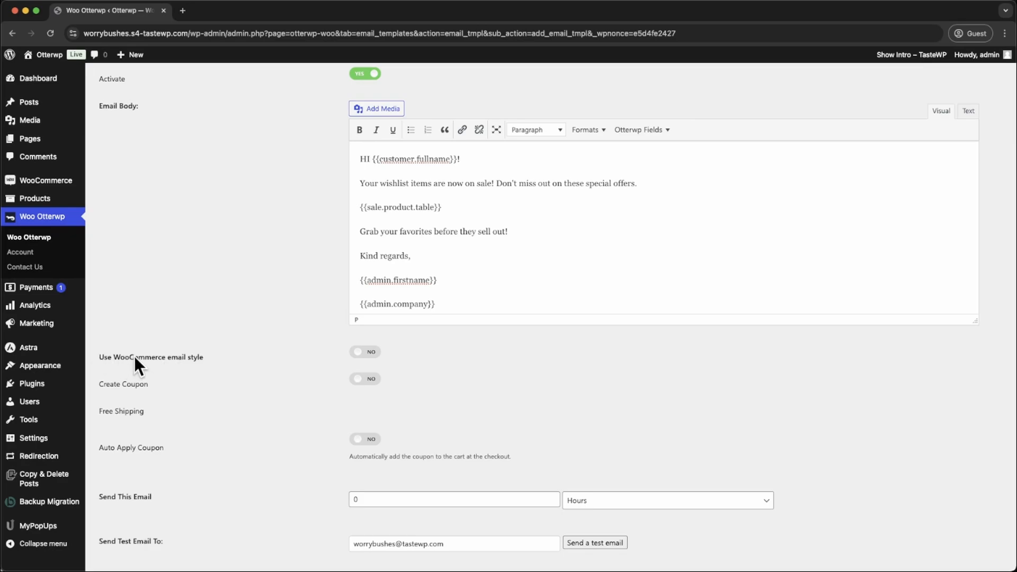
pyautogui.click(373, 355)
pyautogui.scroll(-2, 450, 435)
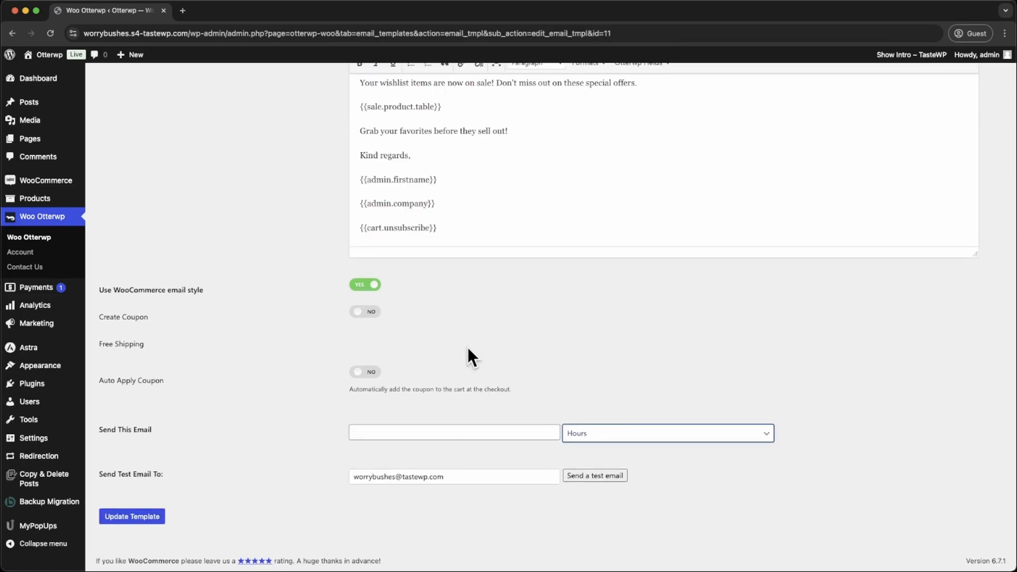
pyautogui.click(372, 314)
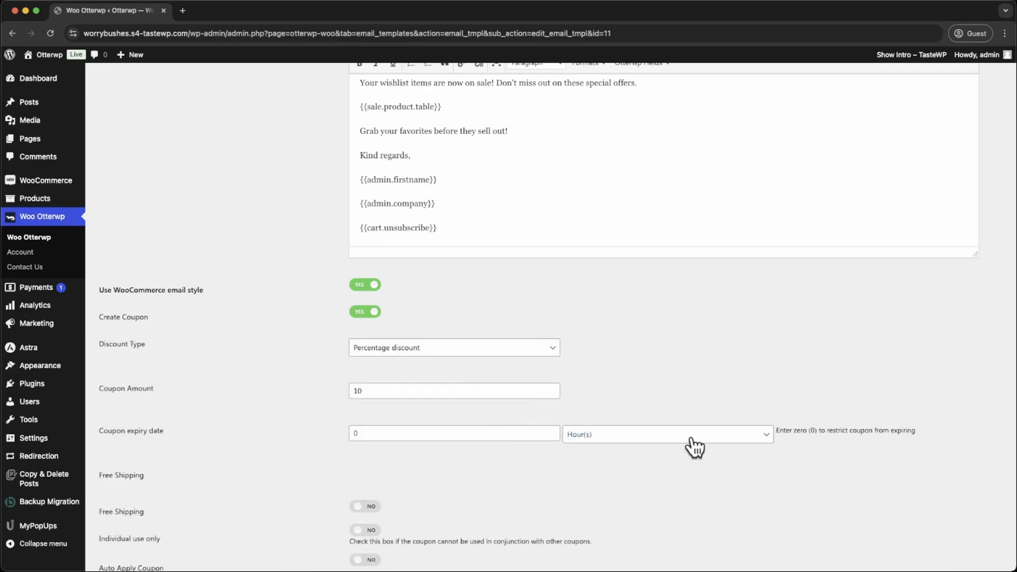
pyautogui.click(372, 315)
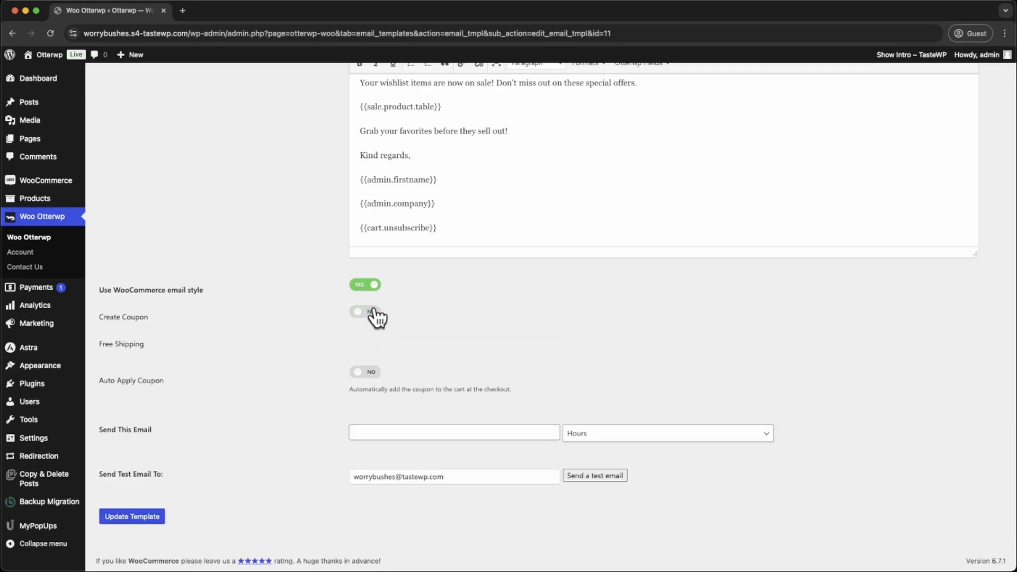
pyautogui.click(367, 375)
# - Set the template's sending delay to 4 days
pyautogui.click(416, 432)
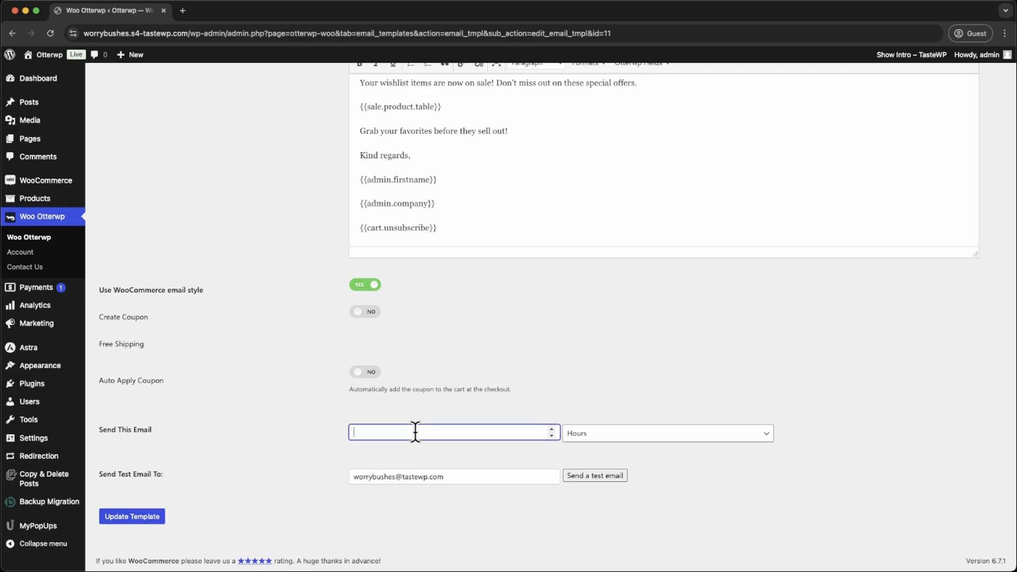
pyautogui.write('4')
pyautogui.click(713, 437)
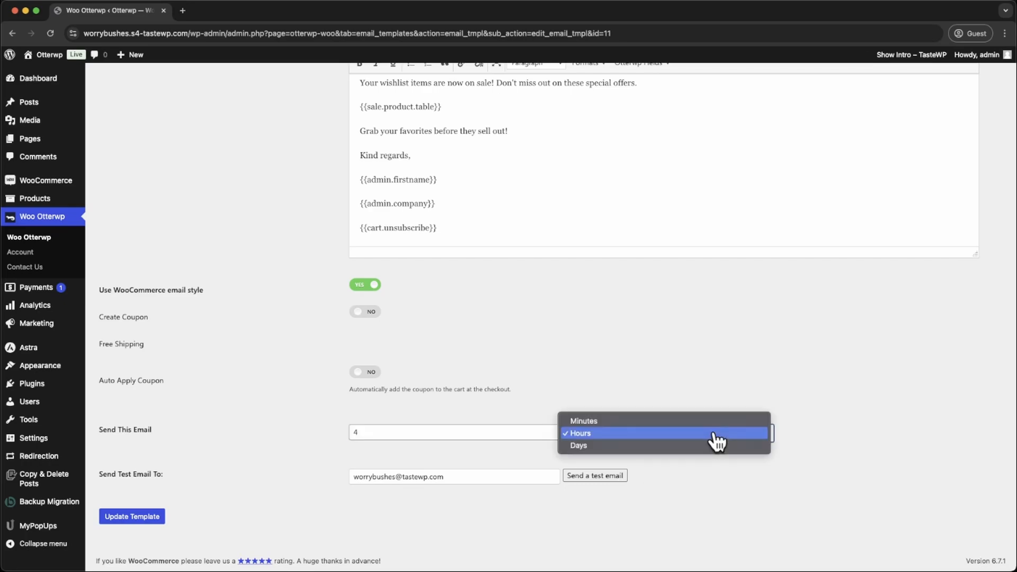
pyautogui.click(640, 448)
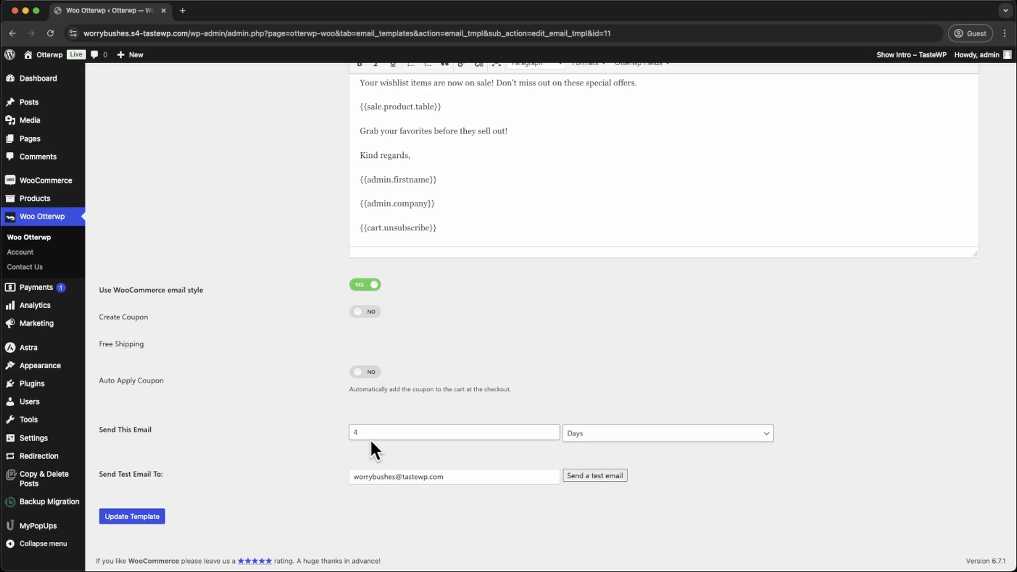
# - Send a test email to the address already entered and update the template
pyautogui.moveTo(456, 478); pyautogui.dragTo(315, 472)
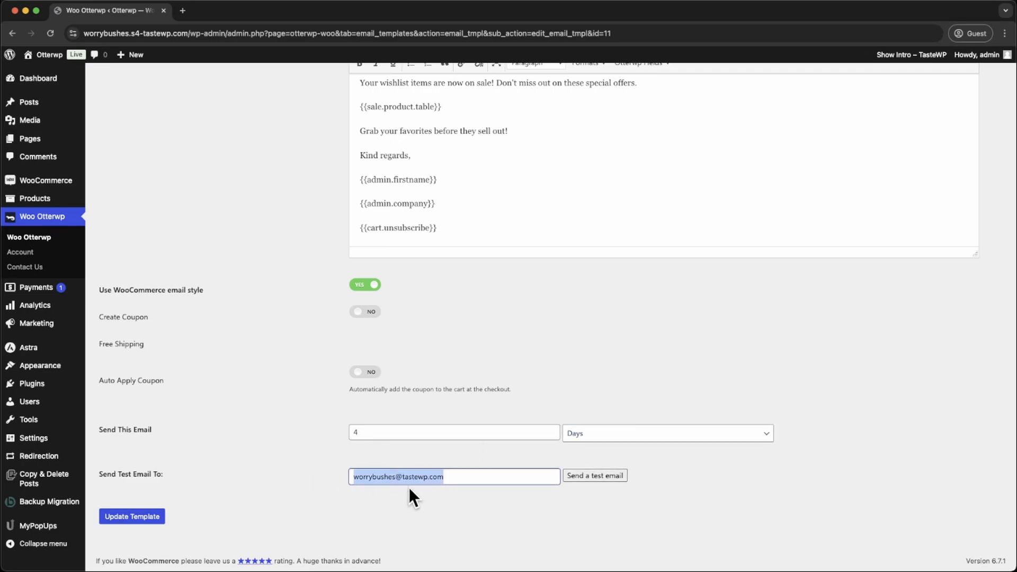
pyautogui.click(616, 476)
pyautogui.click(146, 521)
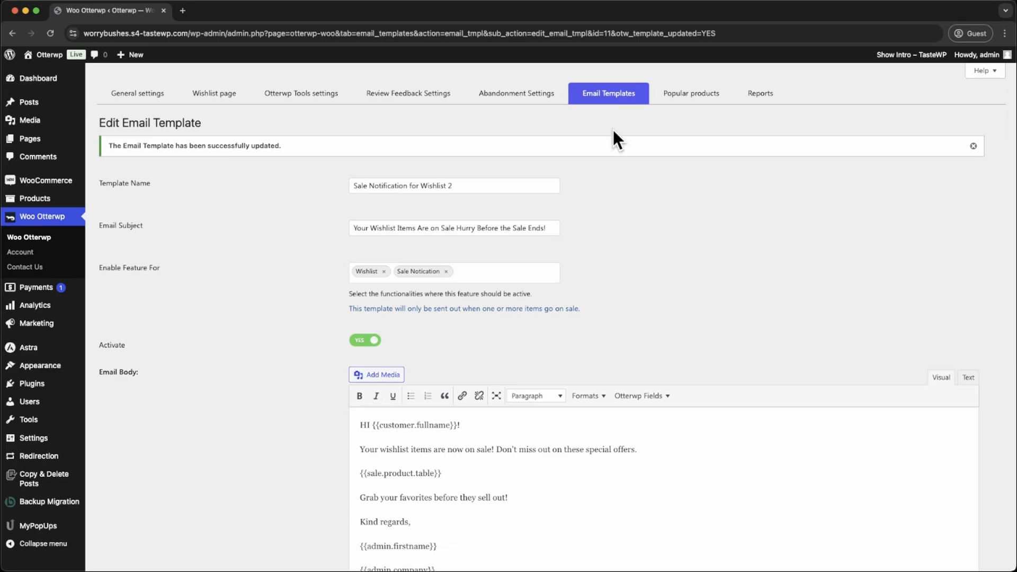
# - Filter the email template list by the Sale Notification type and check the trigger time of "Sale Notification for Wishlist 2"
pyautogui.click(609, 100)
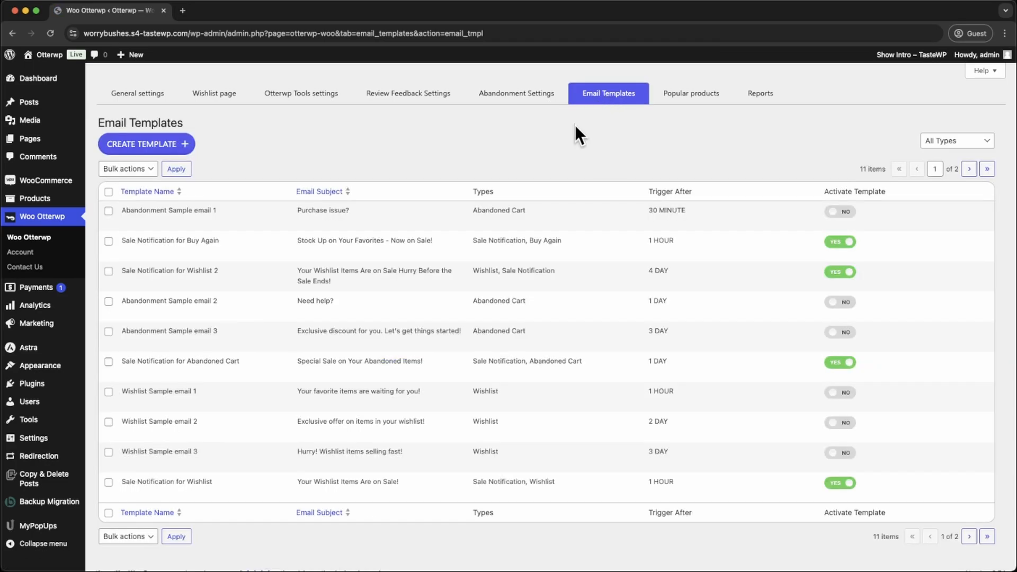
pyautogui.click(972, 141)
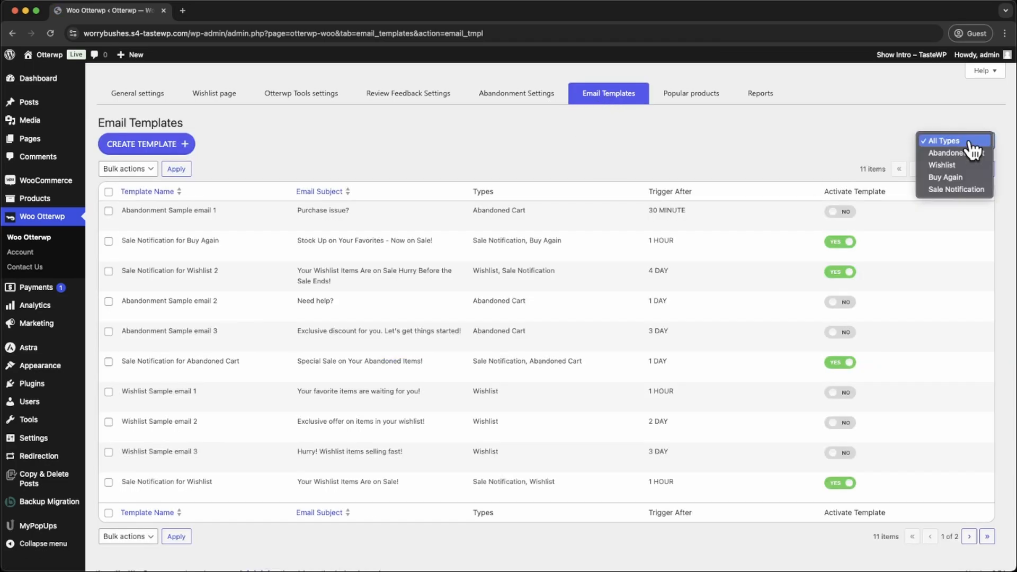
pyautogui.click(964, 190)
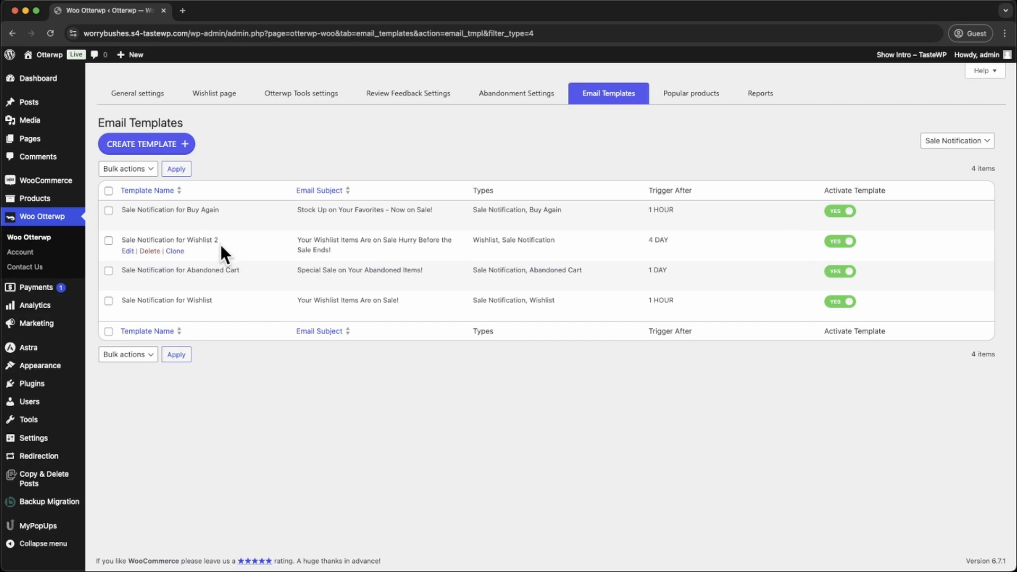
pyautogui.doubleClick(658, 240)
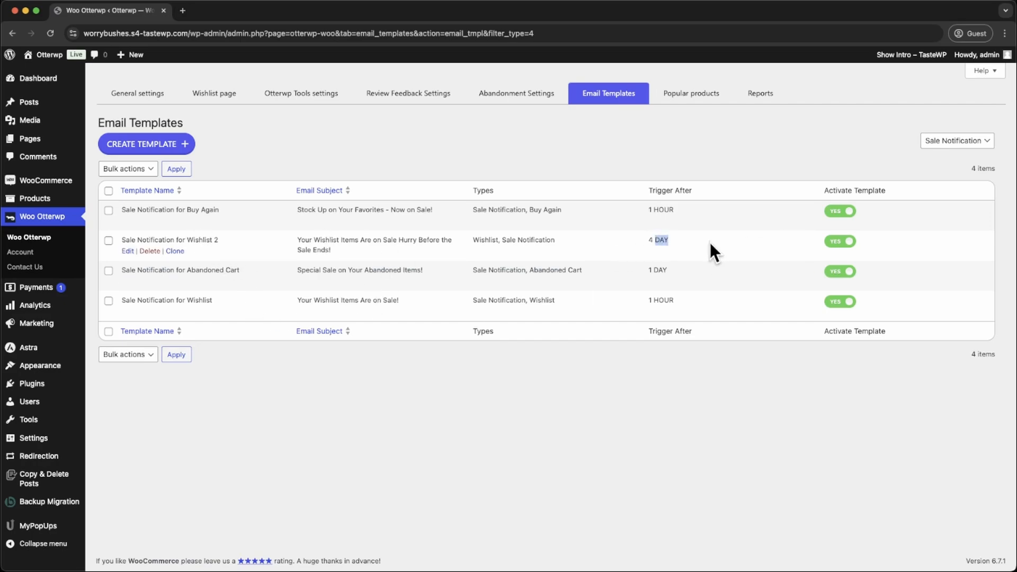